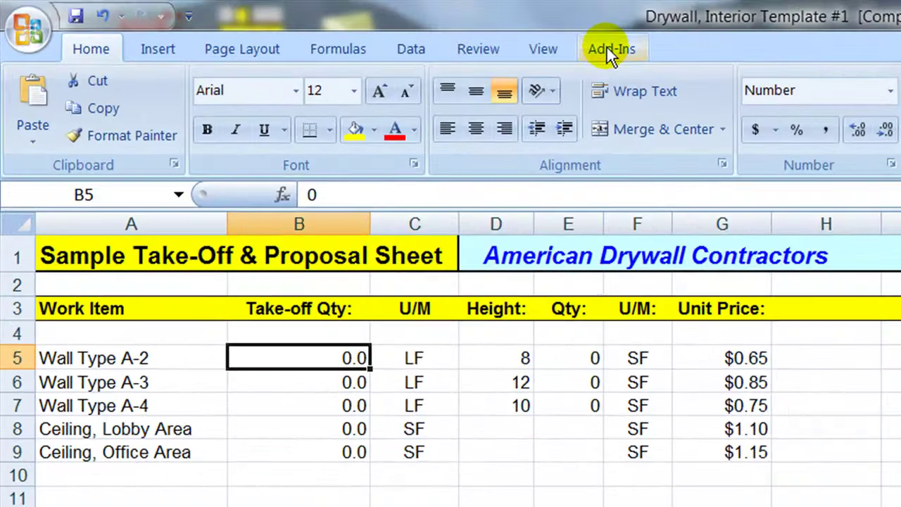
# - Select the take-off quantity cells B5:B9 and open QuickMeasure's manager for onscreen plan images
pyautogui.click(317, 26)
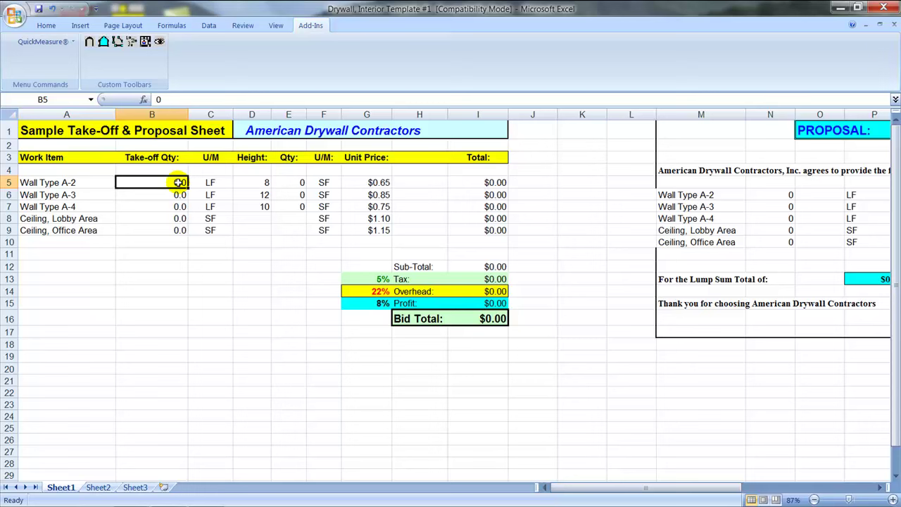
pyautogui.moveTo(179, 182); pyautogui.dragTo(178, 230)
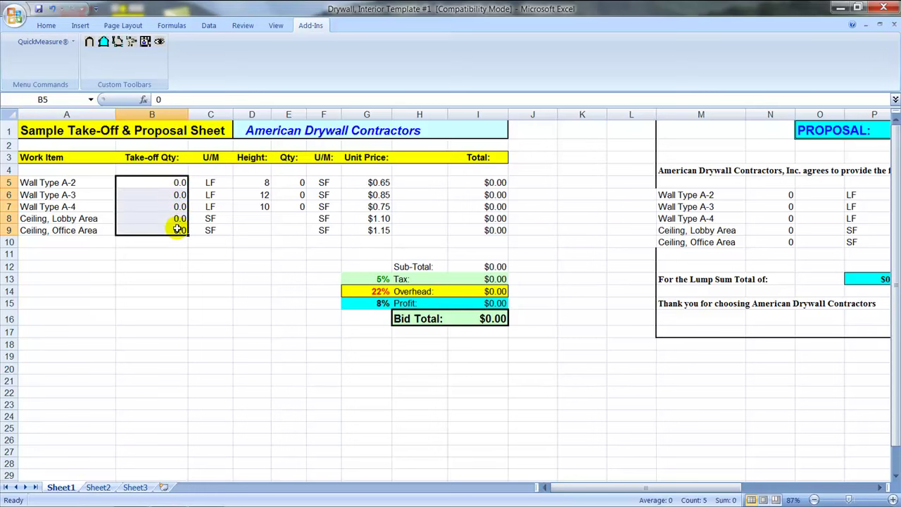
pyautogui.click(53, 41)
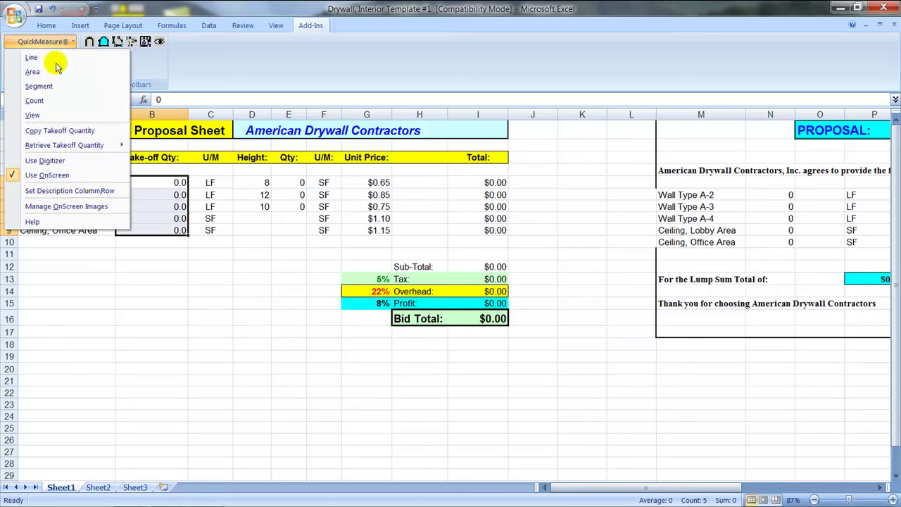
pyautogui.click(89, 205)
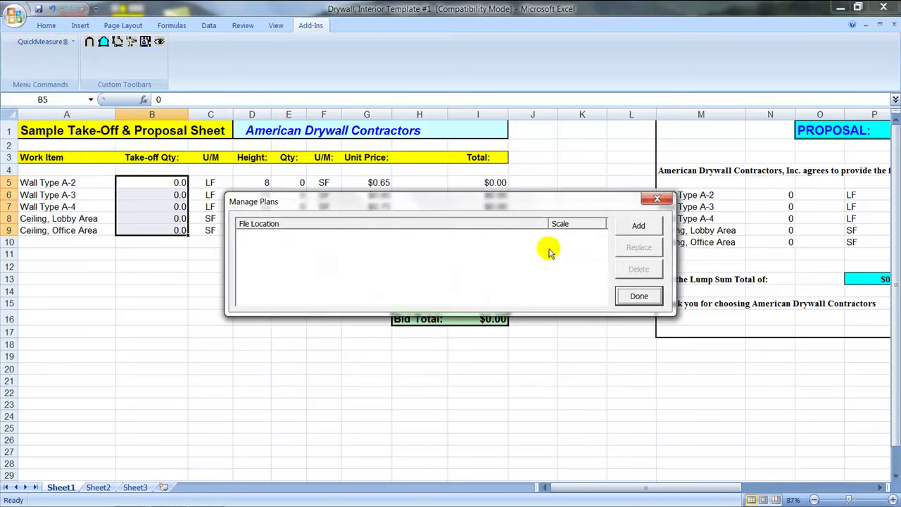
# - Start adding plans and browse to the Interior Floor Plans folder within PDF Plans All Trades
pyautogui.click(636, 228)
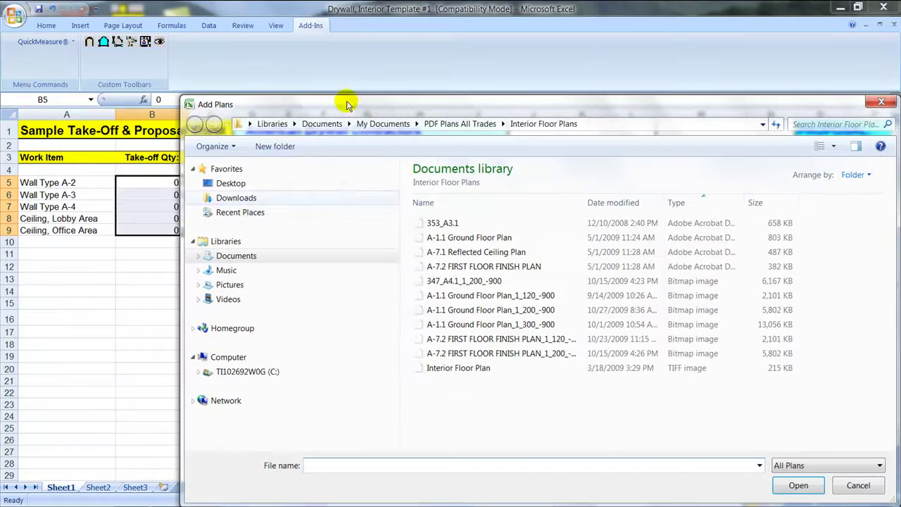
pyautogui.moveTo(371, 112); pyautogui.dragTo(307, 45)
pyautogui.click(369, 56)
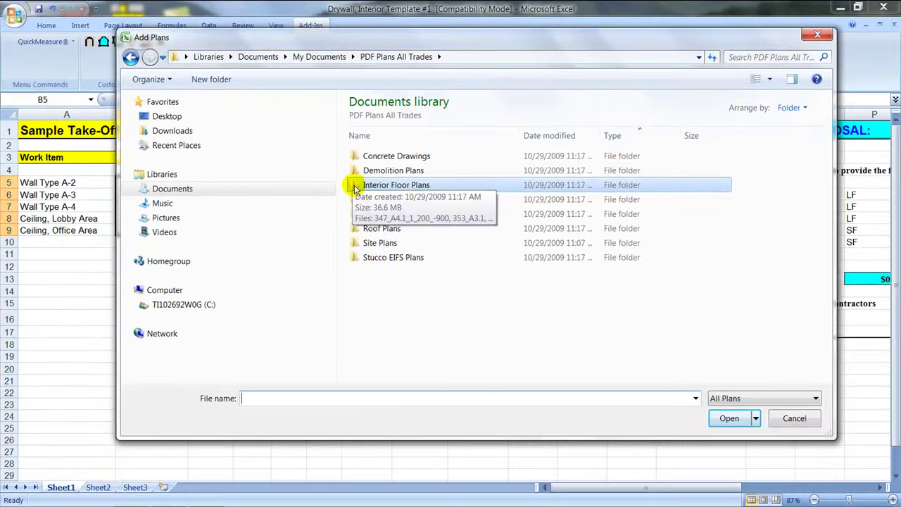
pyautogui.doubleClick(355, 186)
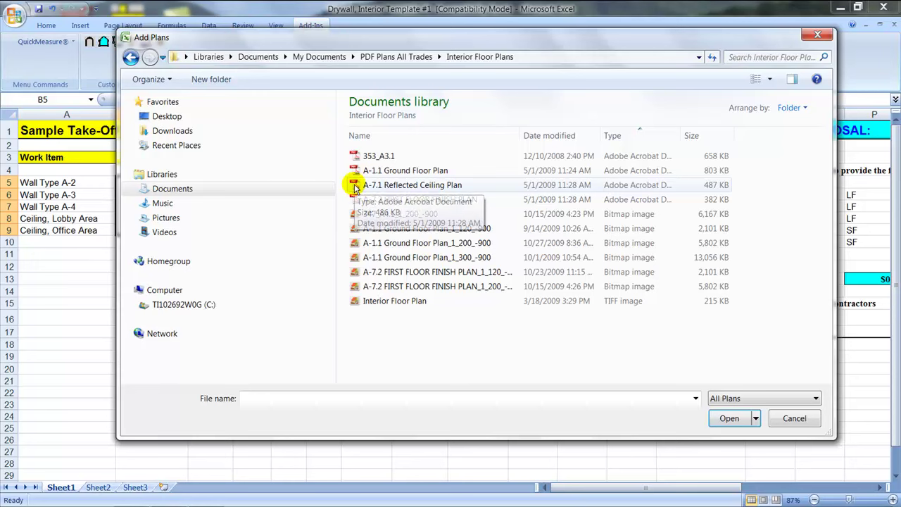
# - Add the eight consecutive plan files from the A-1.1 Ground Floor Plan PDF through the A-7.2 FIRST FLOOR FINISH PLAN_1_120 bitmap to the plan list
pyautogui.click(380, 171)
pyautogui.keyDown('ctrl'); pyautogui.click(386, 185); pyautogui.keyUp('ctrl')
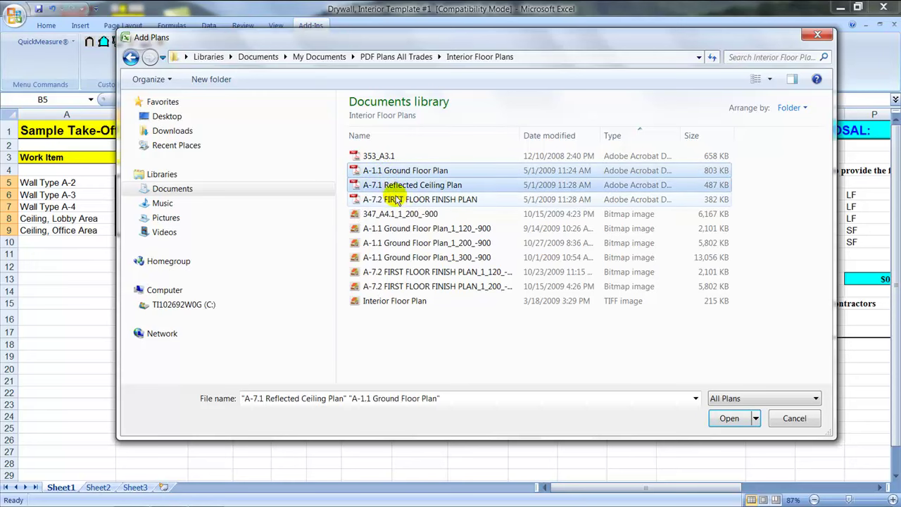
pyautogui.keyDown('ctrl'); pyautogui.click(396, 200); pyautogui.keyUp('ctrl')
pyautogui.keyDown('ctrl'); pyautogui.click(395, 214); pyautogui.keyUp('ctrl')
pyautogui.keyDown('ctrl'); pyautogui.click(404, 229); pyautogui.keyUp('ctrl')
pyautogui.keyDown('ctrl'); pyautogui.click(418, 243); pyautogui.keyUp('ctrl')
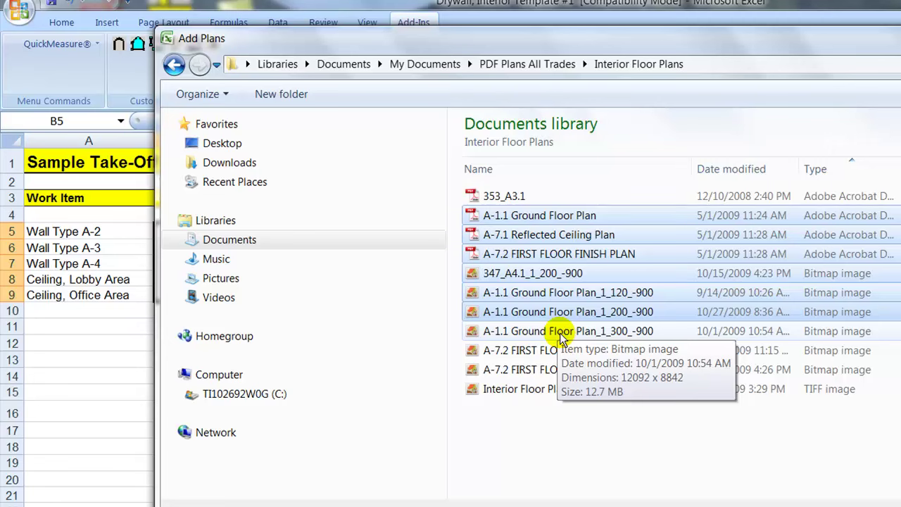
pyautogui.keyDown('ctrl'); pyautogui.click(563, 331); pyautogui.keyUp('ctrl')
pyautogui.keyDown('ctrl'); pyautogui.click(570, 350); pyautogui.keyUp('ctrl')
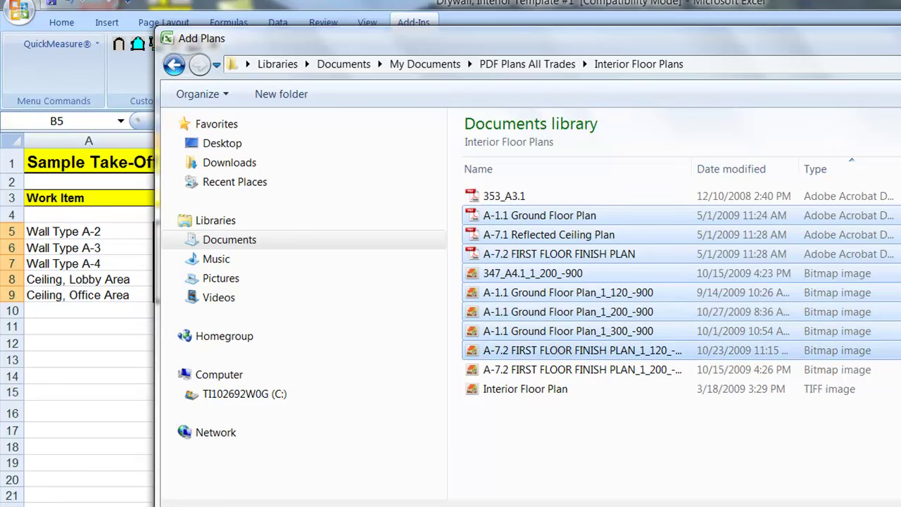
pyautogui.press('Return')
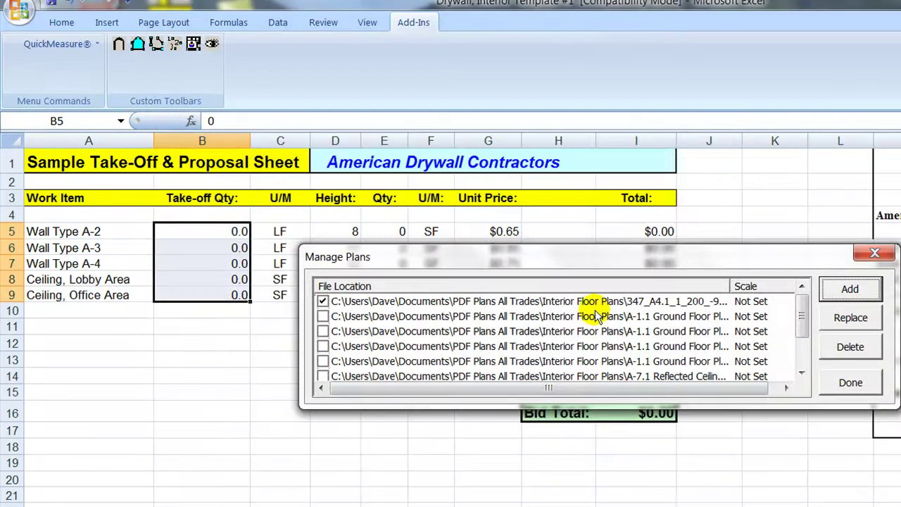
pyautogui.moveTo(593, 268); pyautogui.dragTo(455, 346)
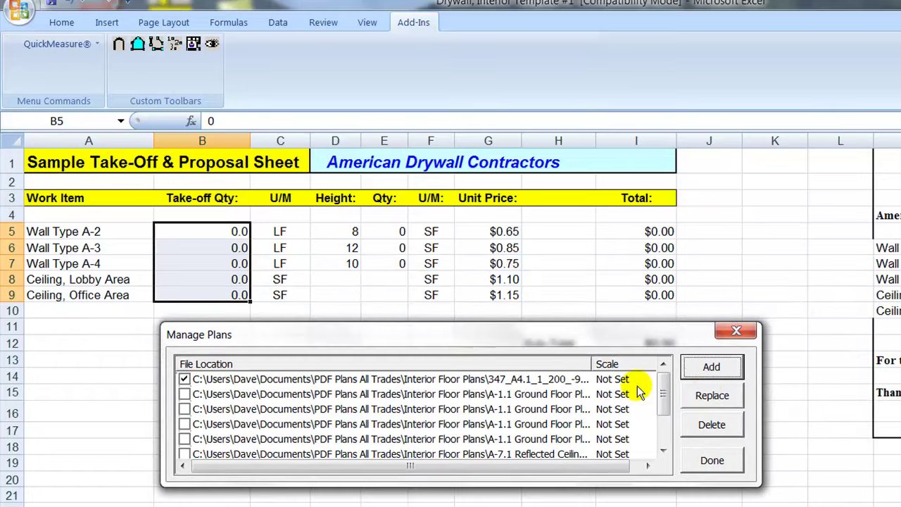
pyautogui.click(712, 461)
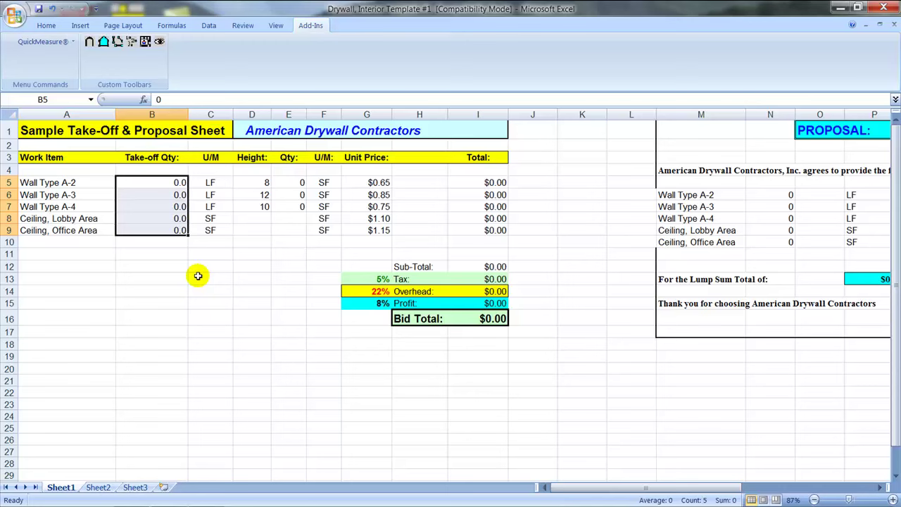
# - Start an onscreen line take-off for the selected cells and rotate the A-1.1 Ground Floor Plan.pdf sheet to landscape
pyautogui.click(118, 44)
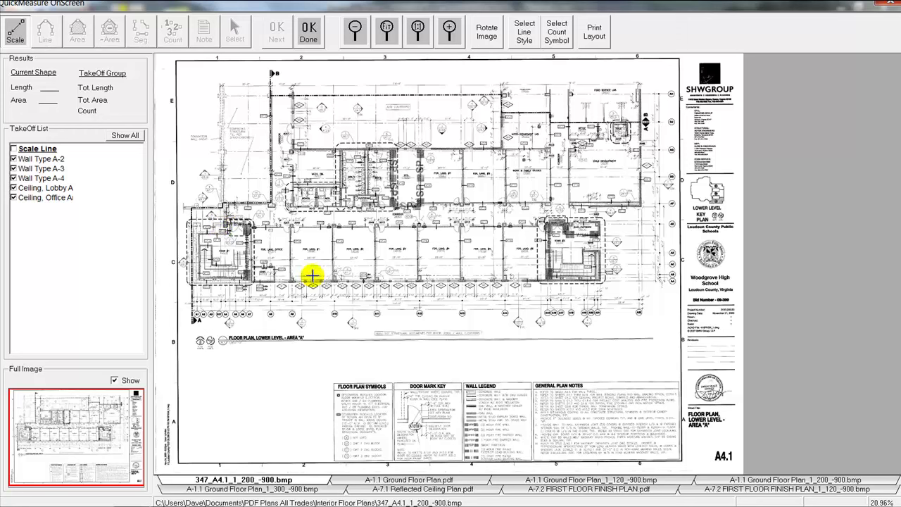
pyautogui.click(467, 480)
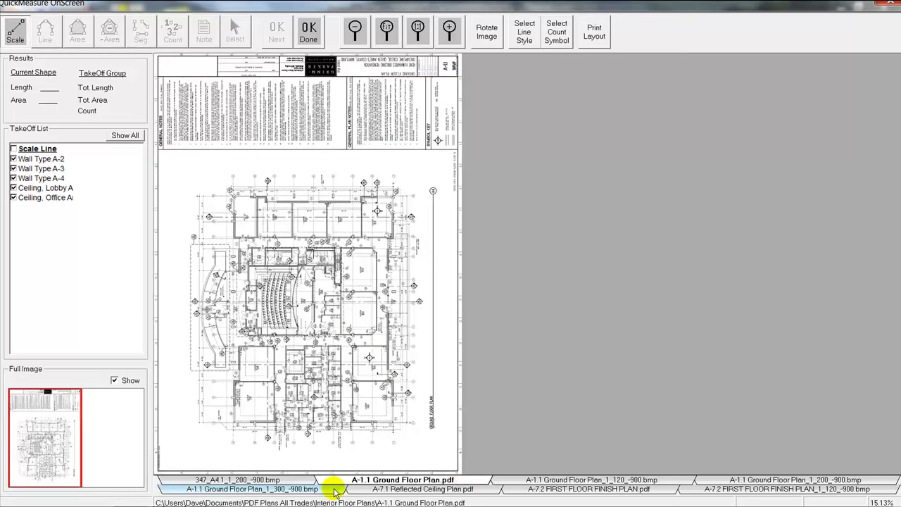
pyautogui.rightClick(303, 480)
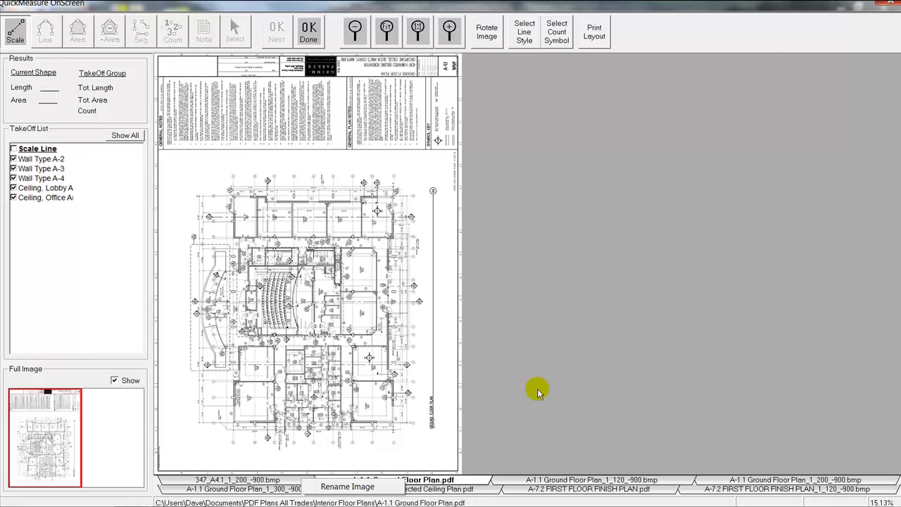
pyautogui.click(496, 430)
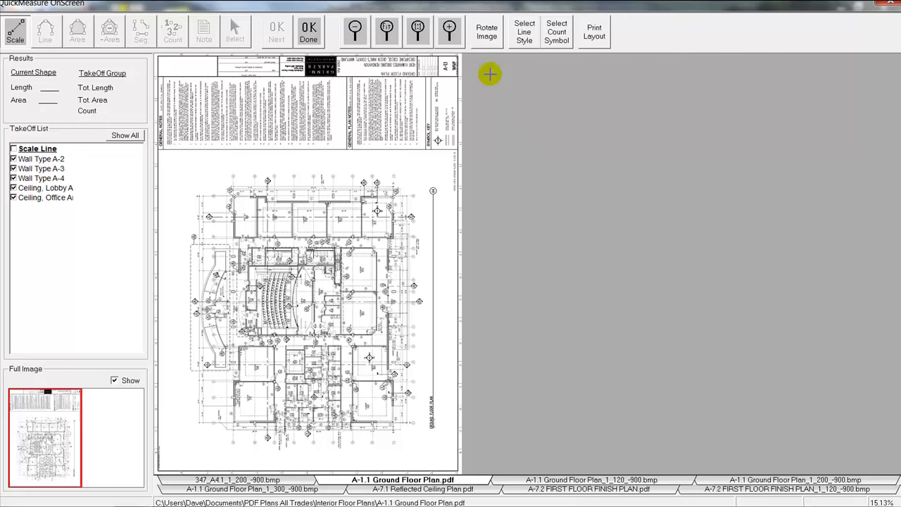
pyautogui.click(495, 40)
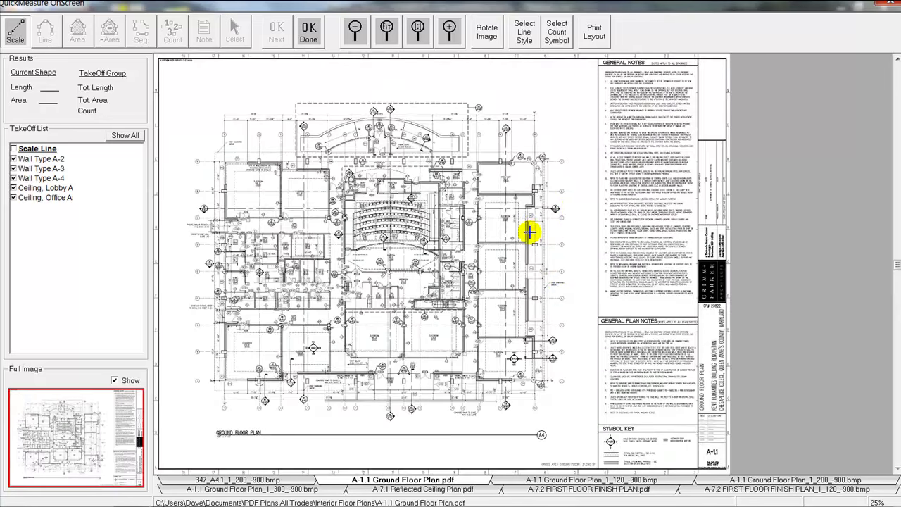
# - Examine the ground floor plan's theater, offices and classrooms, along with the sheet's symbol key and general notes
pyautogui.scroll(10, 530, 230)
pyautogui.scroll(2, 504, 232)
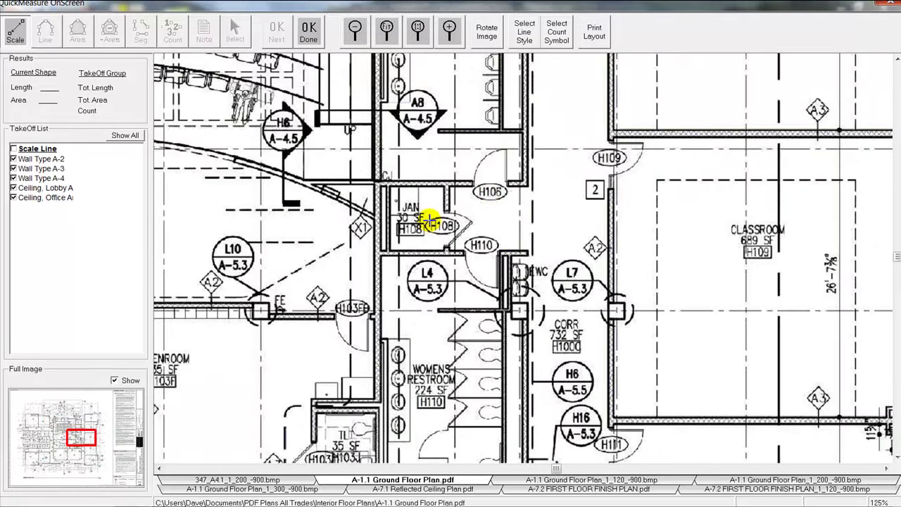
pyautogui.scroll(-1, 462, 212)
pyautogui.scroll(-1, 593, 218)
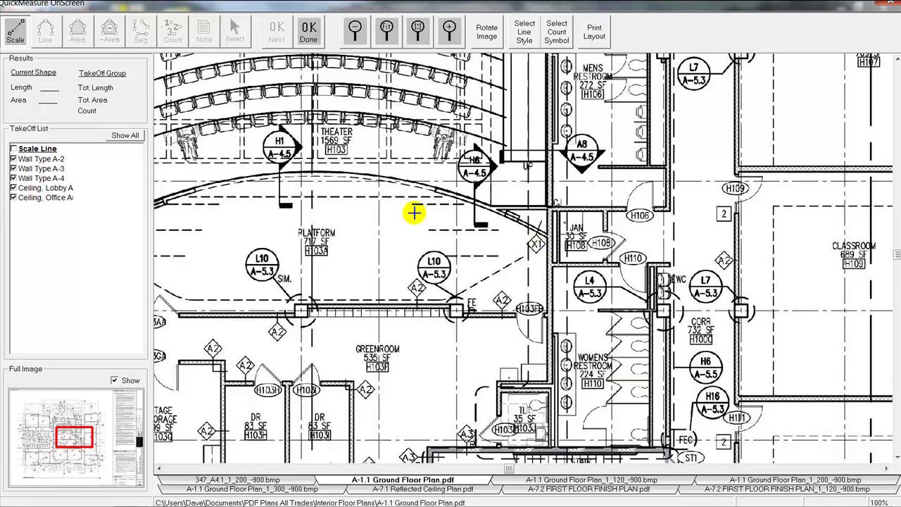
pyautogui.moveTo(411, 226); pyautogui.dragTo(592, 243)
pyautogui.moveTo(308, 185); pyautogui.dragTo(399, 185)
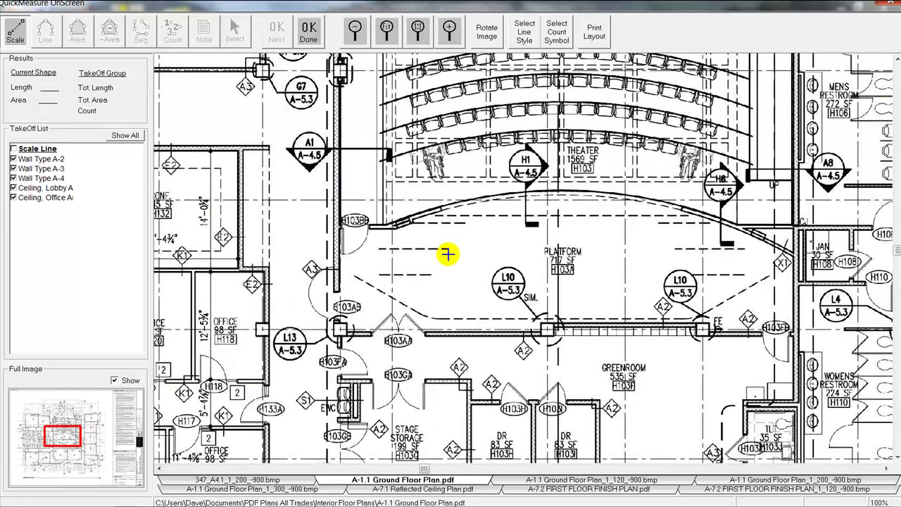
pyautogui.moveTo(446, 251); pyautogui.dragTo(652, 279)
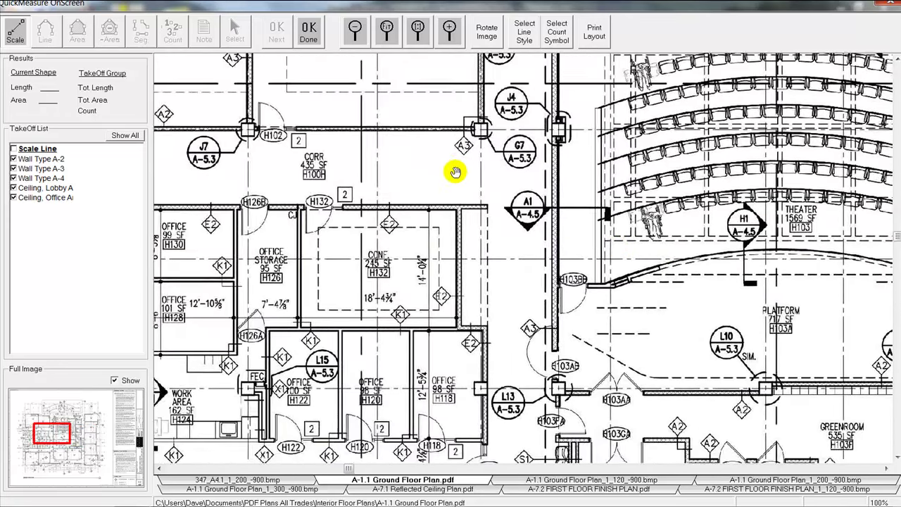
pyautogui.moveTo(455, 173); pyautogui.dragTo(607, 300)
pyautogui.moveTo(486, 155); pyautogui.dragTo(529, 247)
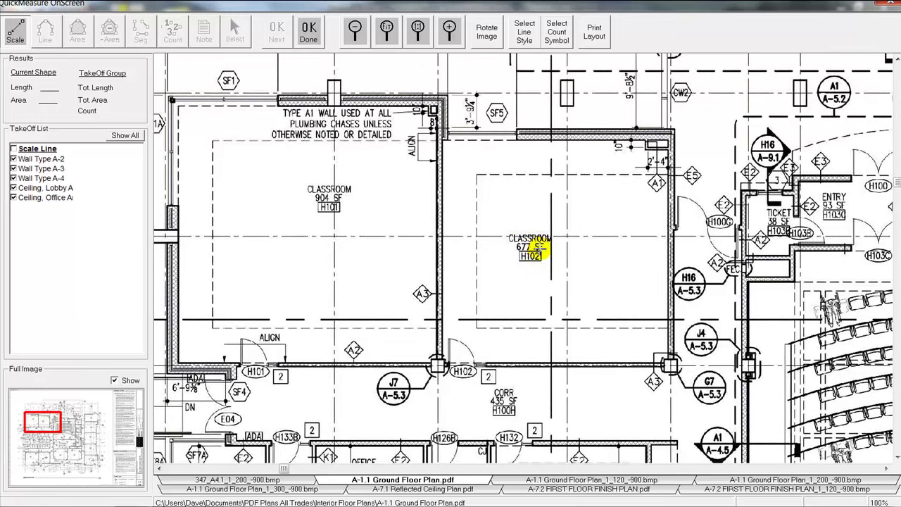
pyautogui.click(124, 480)
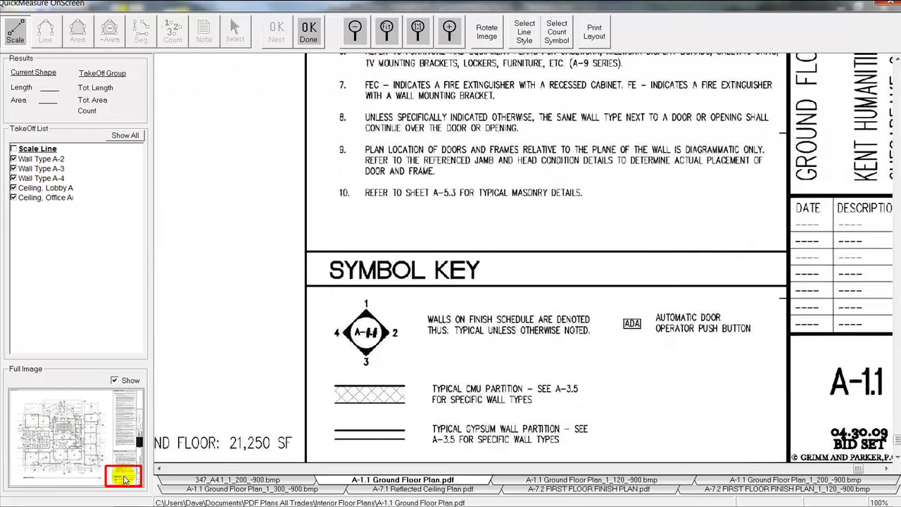
pyautogui.click(125, 402)
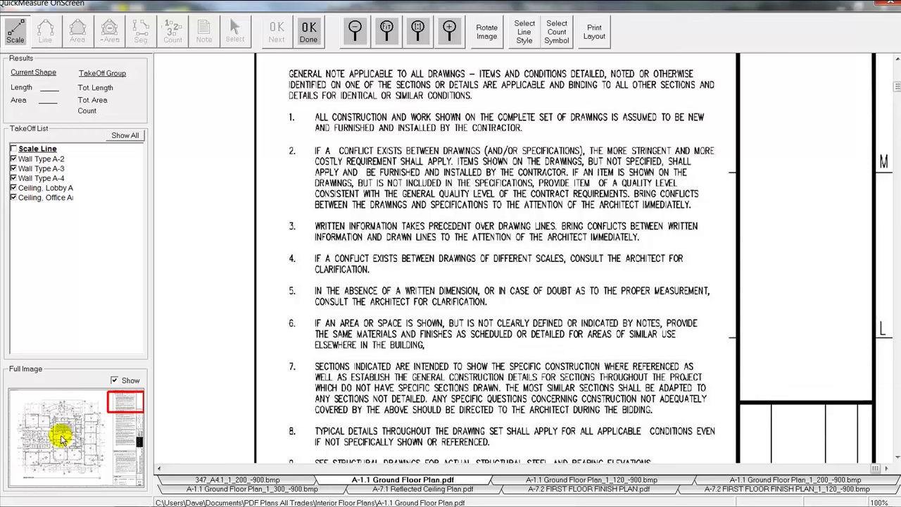
pyautogui.click(61, 435)
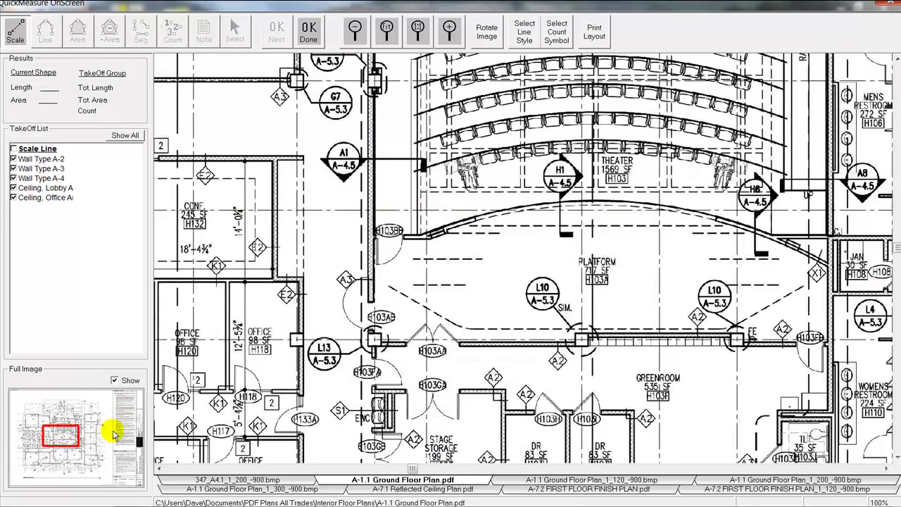
# - Draw the scale calibration line along the 32'-6" dimension above the upper-left classroom on the ground floor plan
pyautogui.scroll(-4, 479, 218)
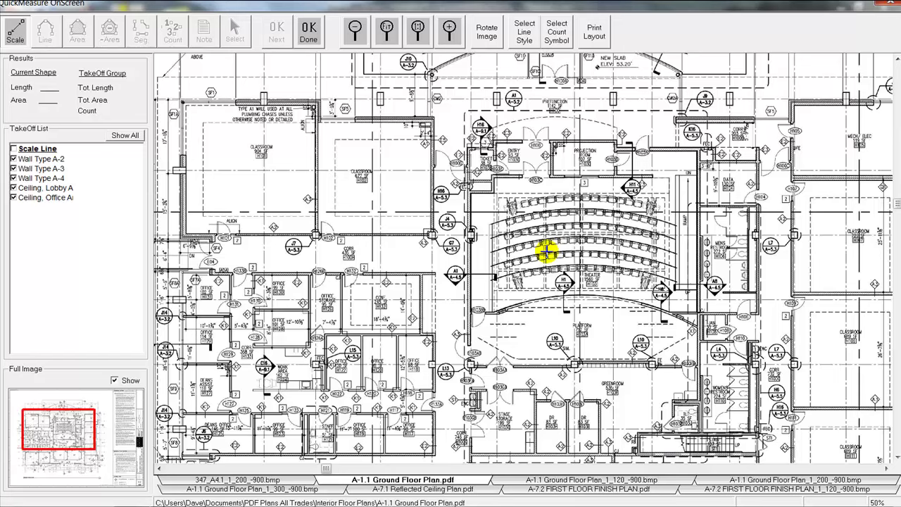
pyautogui.moveTo(483, 195); pyautogui.dragTo(497, 212)
pyautogui.scroll(5, 497, 212)
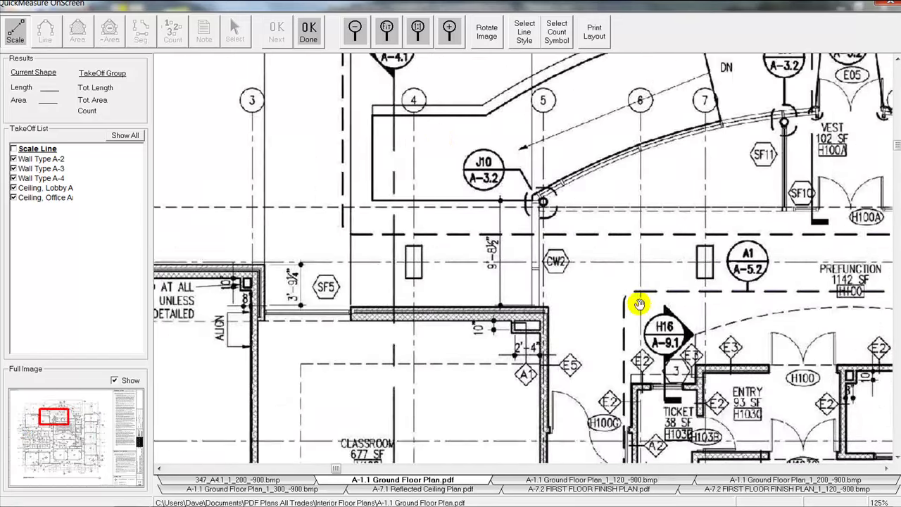
pyautogui.moveTo(362, 143); pyautogui.dragTo(602, 235)
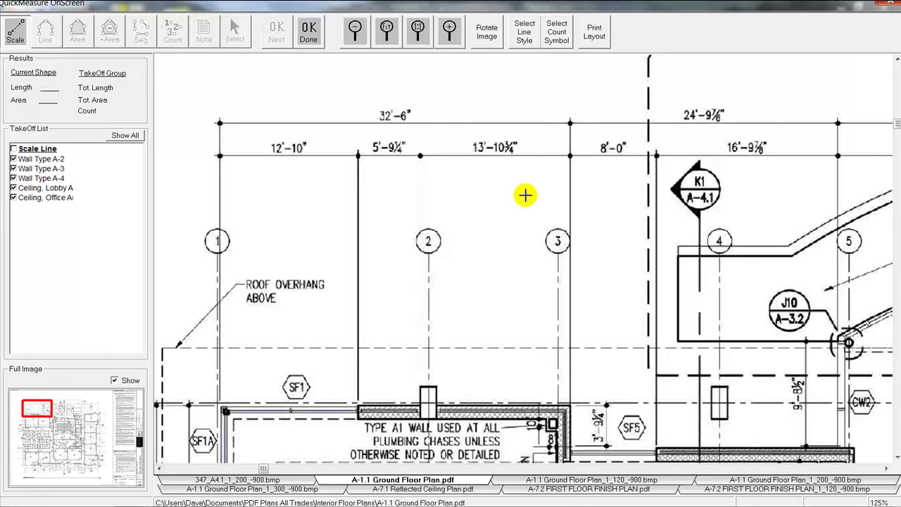
pyautogui.click(16, 37)
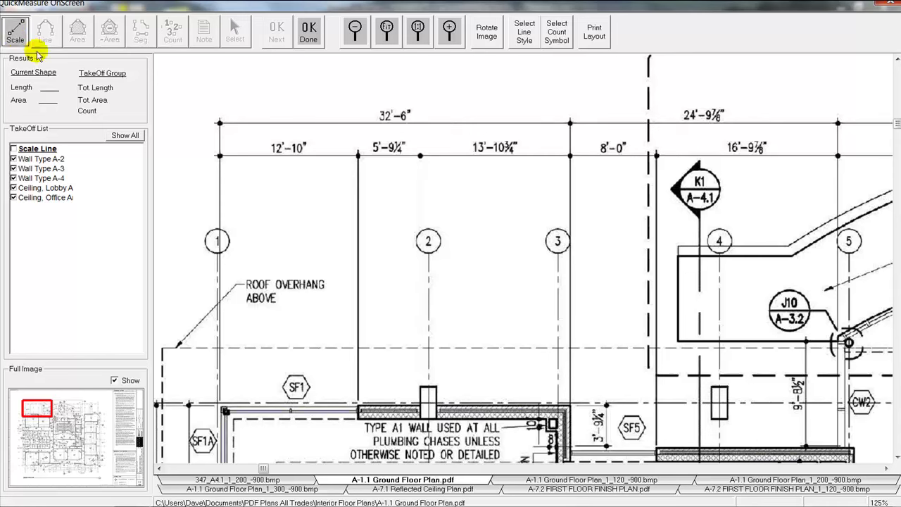
pyautogui.click(219, 123)
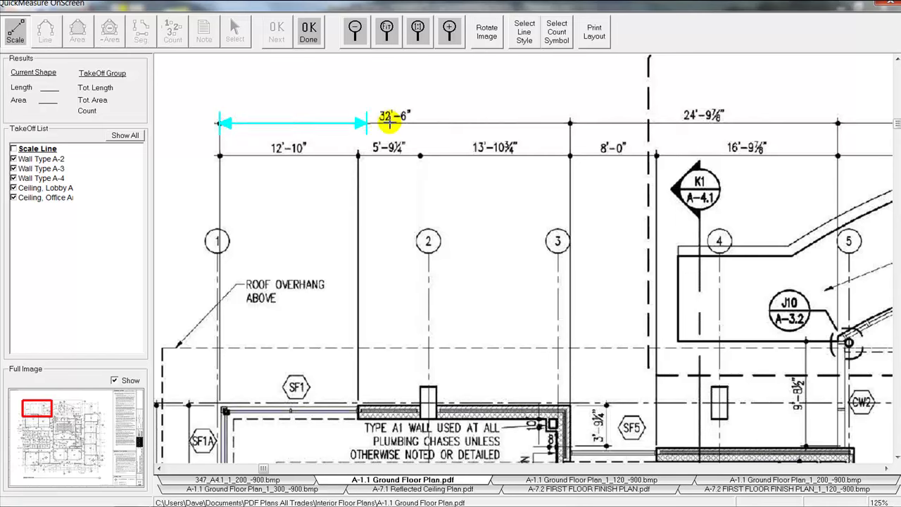
pyautogui.click(569, 124)
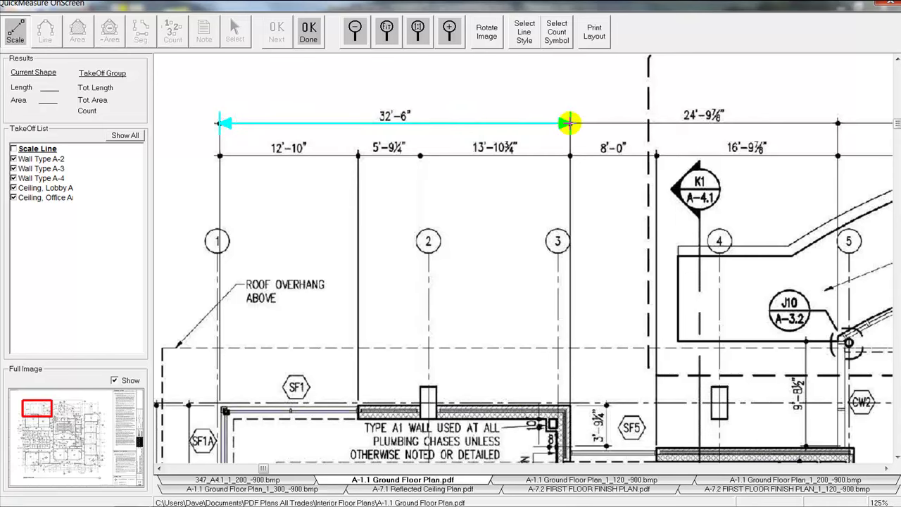
# - Finish the scale calibration line and set its real-world distance to 32 feet 6 inches
pyautogui.click(309, 31)
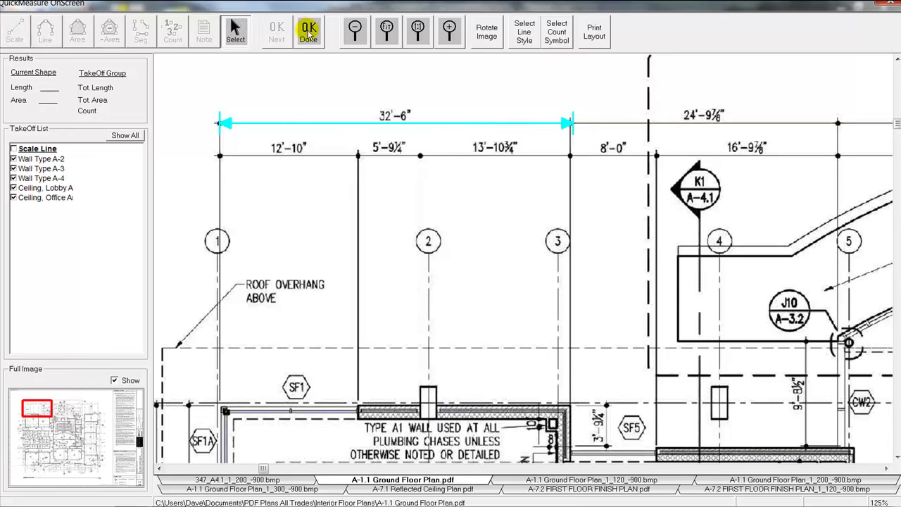
pyautogui.click(310, 32)
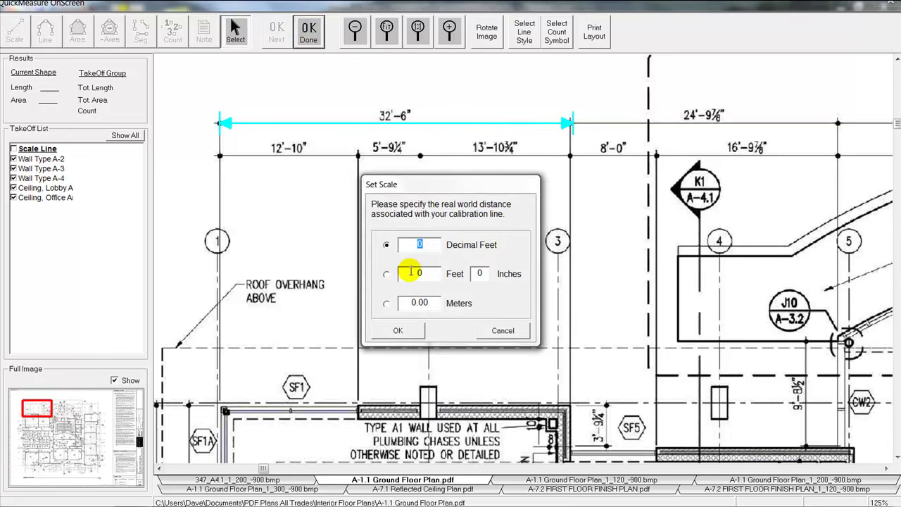
pyautogui.click(428, 273)
pyautogui.write('3')
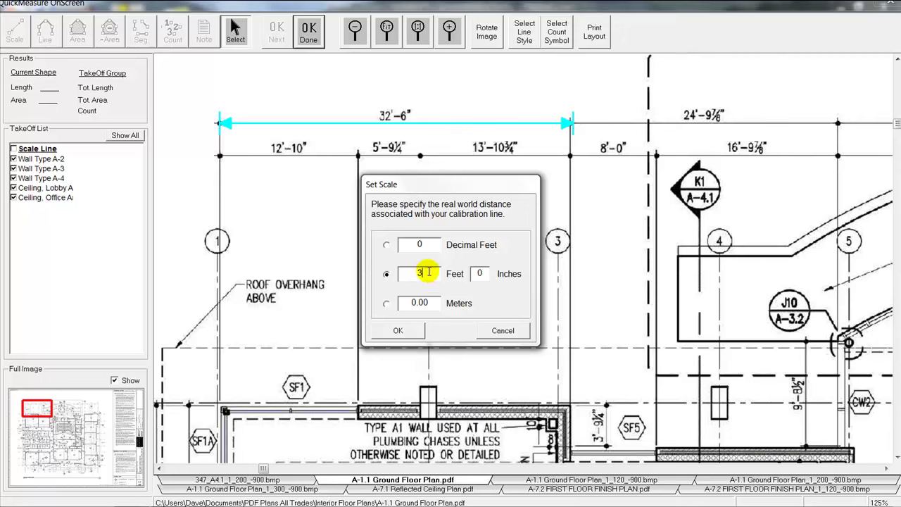
pyautogui.write('2')
pyautogui.doubleClick(479, 274)
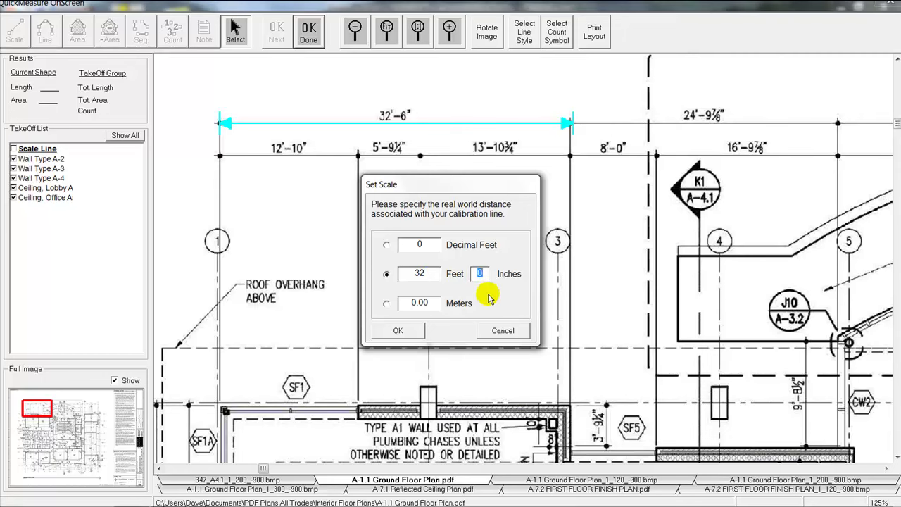
pyautogui.write('6')
pyautogui.click(400, 331)
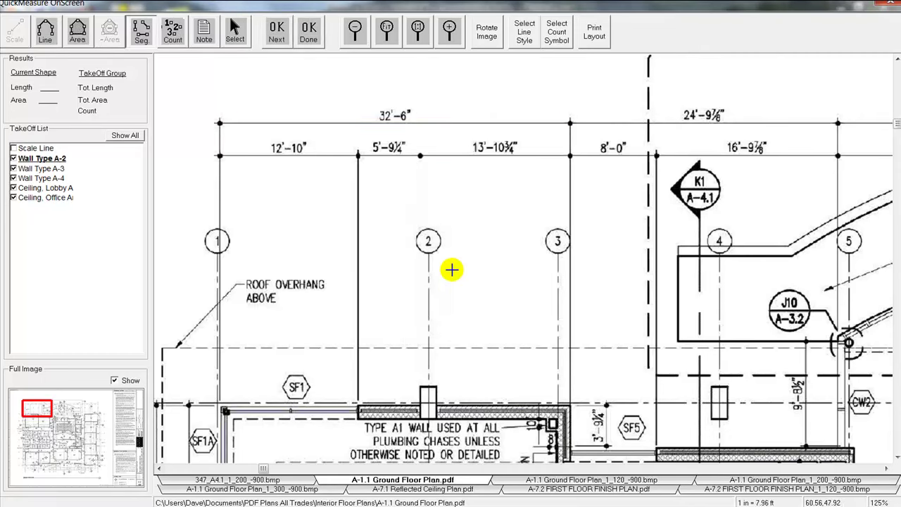
# - Start an area take-off for the Ceiling, Lobby item and assign it the Floor Areas line and fill style
pyautogui.scroll(-4, 452, 268)
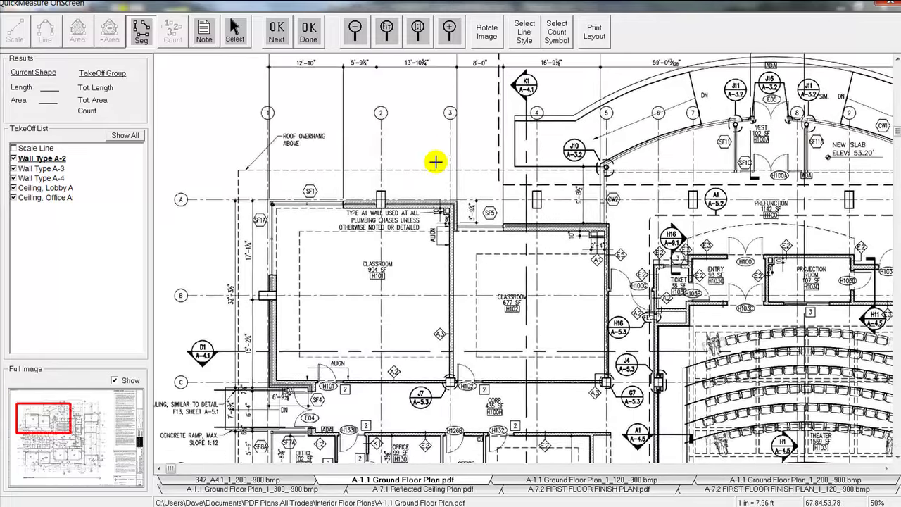
pyautogui.scroll(-1, 396, 171)
pyautogui.scroll(-1, 396, 167)
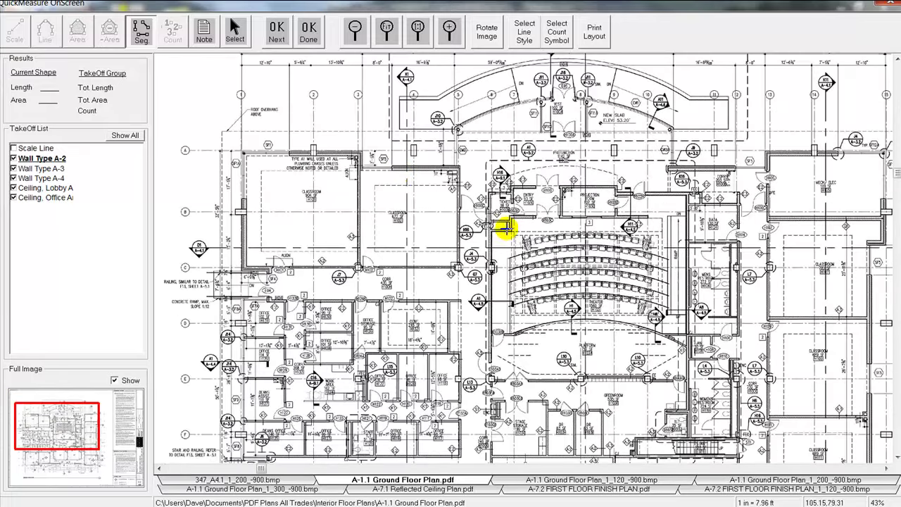
pyautogui.moveTo(495, 213); pyautogui.dragTo(502, 194)
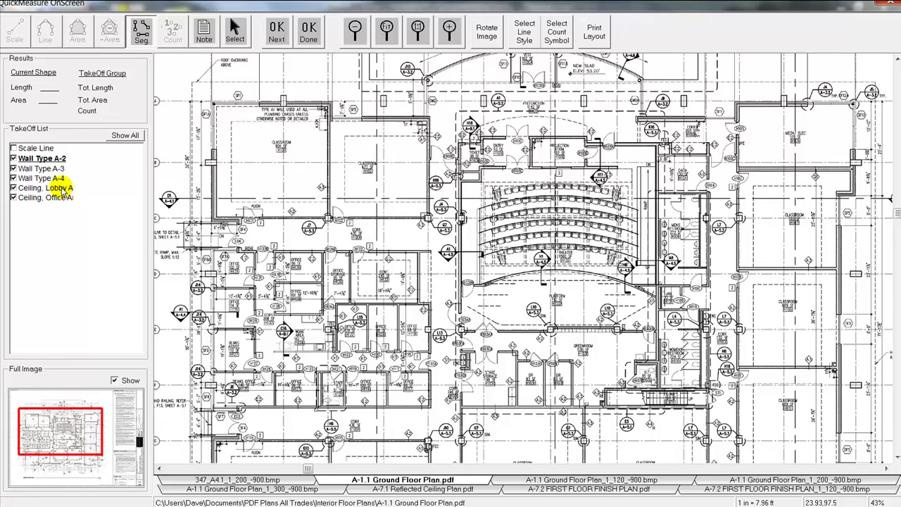
pyautogui.click(64, 188)
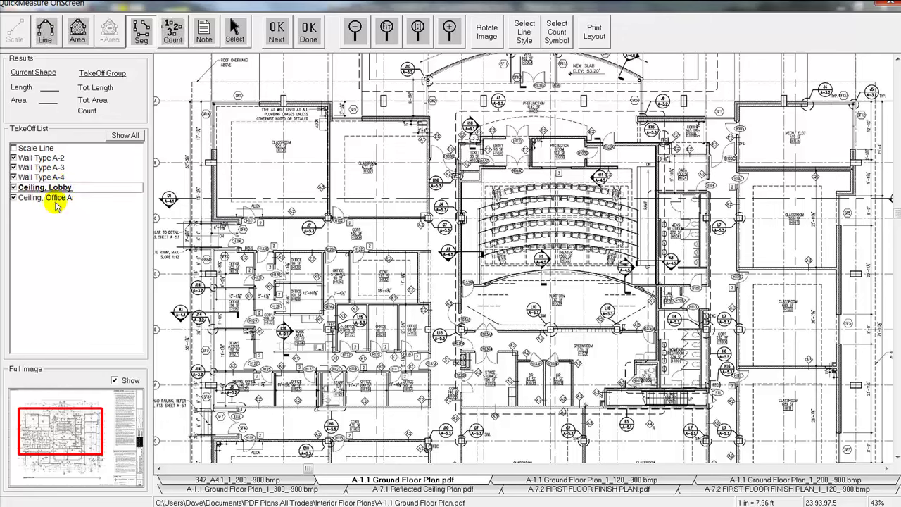
pyautogui.click(76, 31)
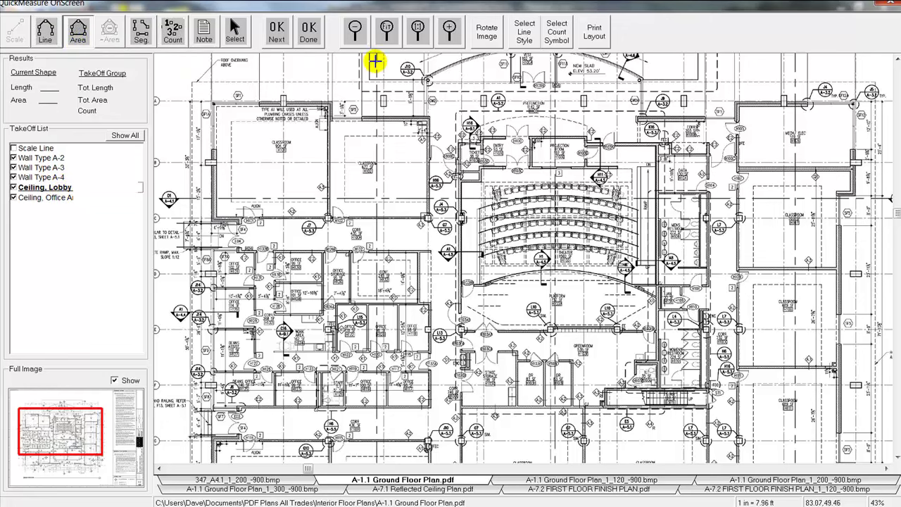
pyautogui.click(524, 32)
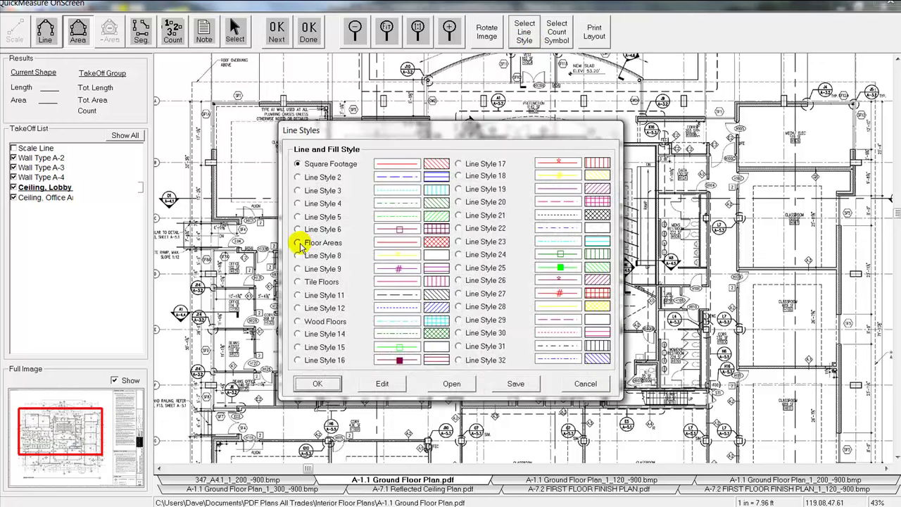
pyautogui.click(298, 243)
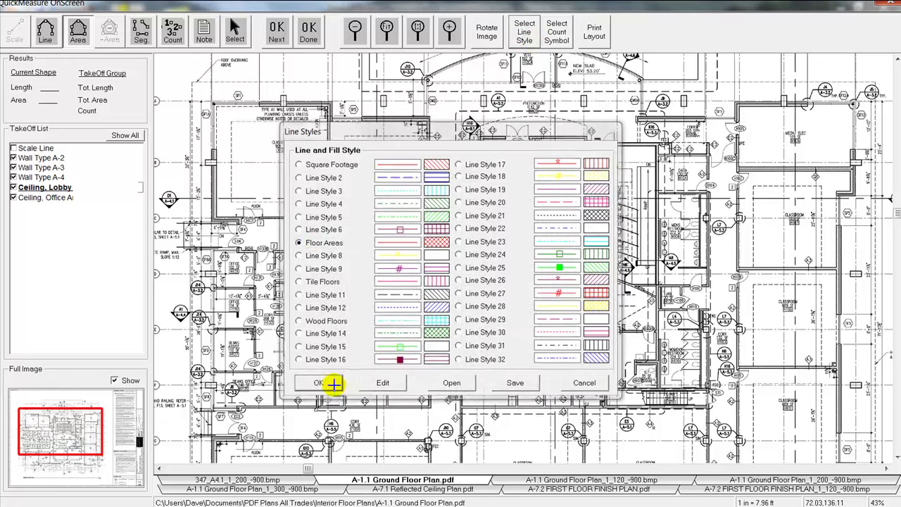
pyautogui.click(322, 384)
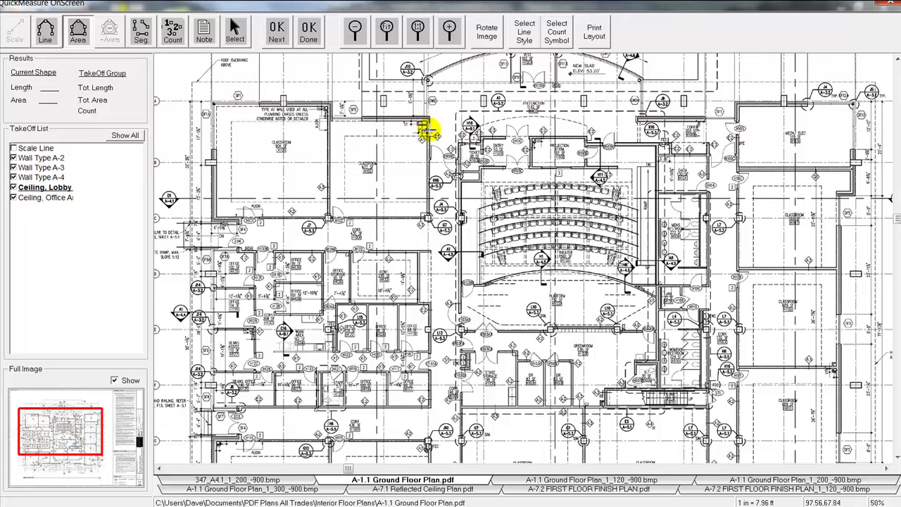
# - Trace the ceiling area around the two adjoining classrooms H101 and H102 along their outer walls, closing the shape at its starting corner
pyautogui.scroll(2, 428, 128)
pyautogui.click(487, 110)
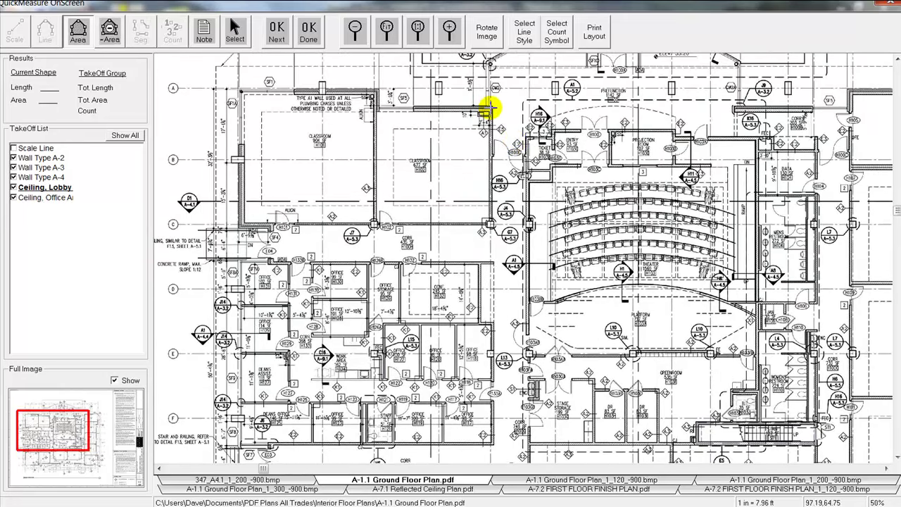
pyautogui.click(378, 90)
pyautogui.click(240, 90)
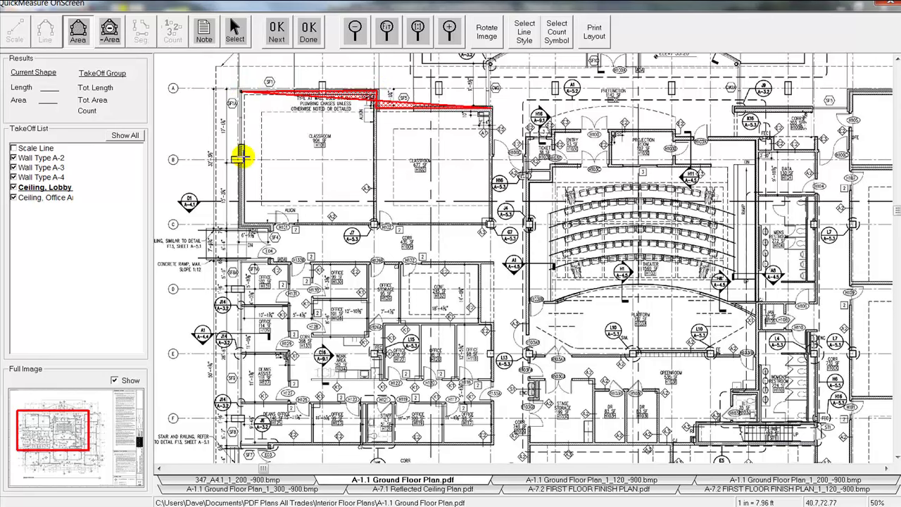
pyautogui.click(240, 225)
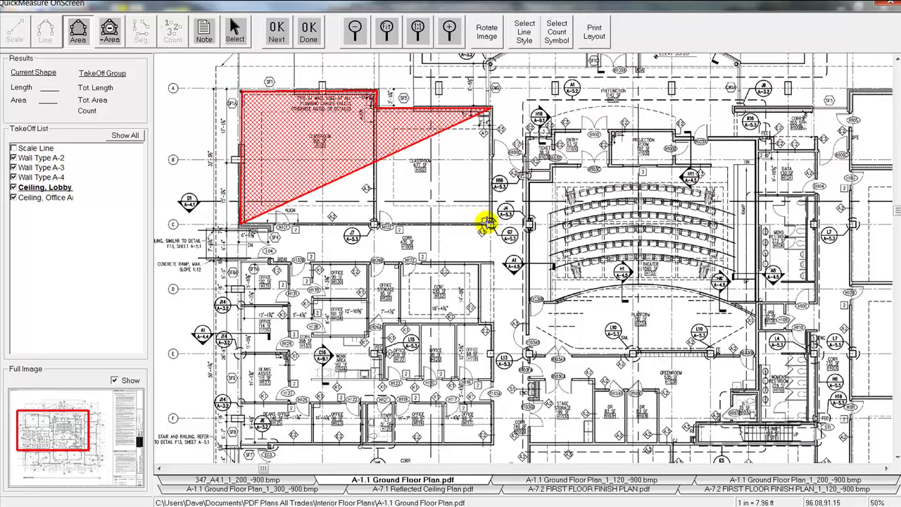
pyautogui.click(490, 225)
pyautogui.click(491, 108)
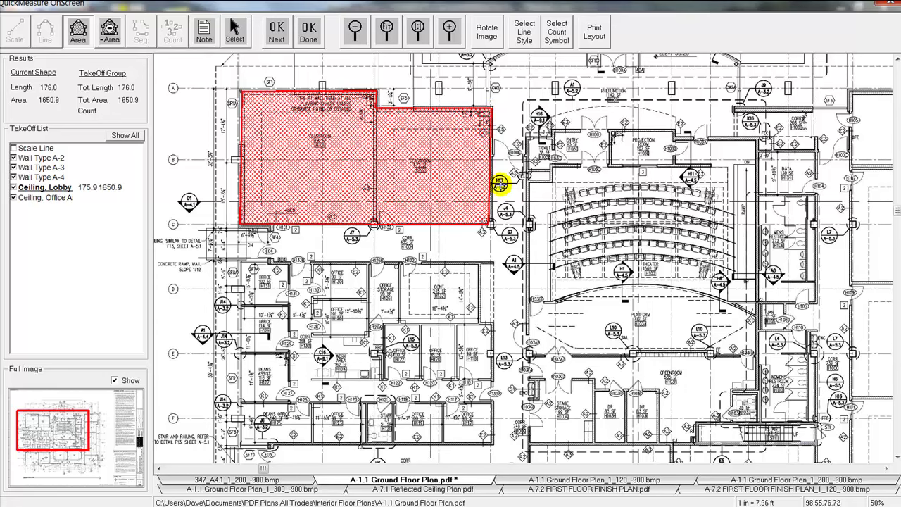
# - Trace a closed ceiling area around the conference room and the three adjoining offices south of it
pyautogui.scroll(-1, 510, 212)
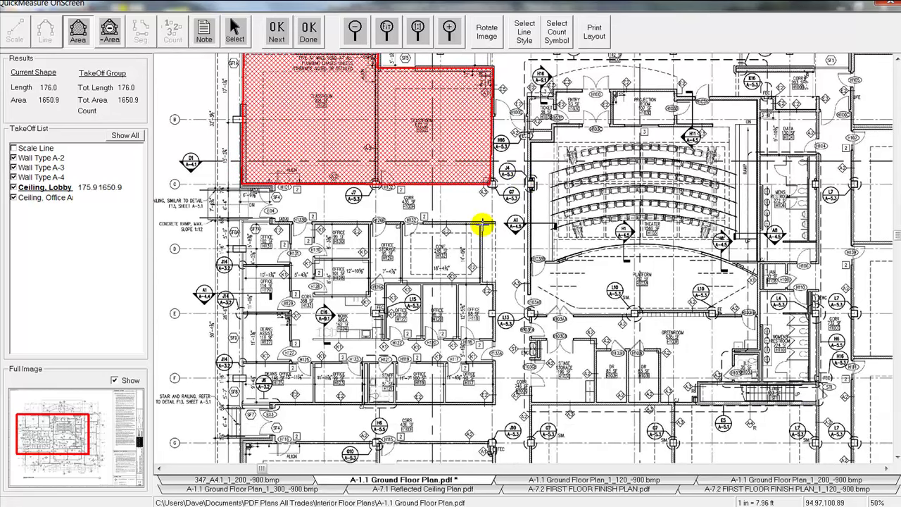
pyautogui.click(483, 224)
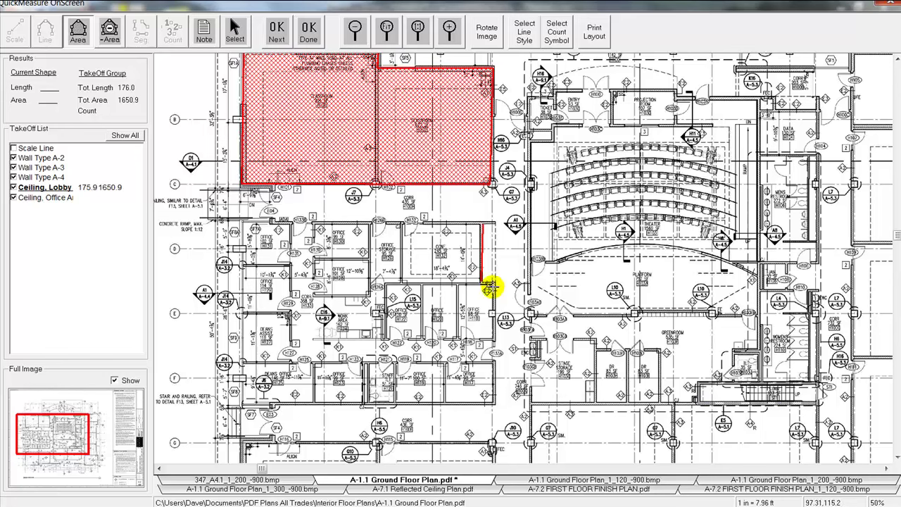
pyautogui.click(493, 284)
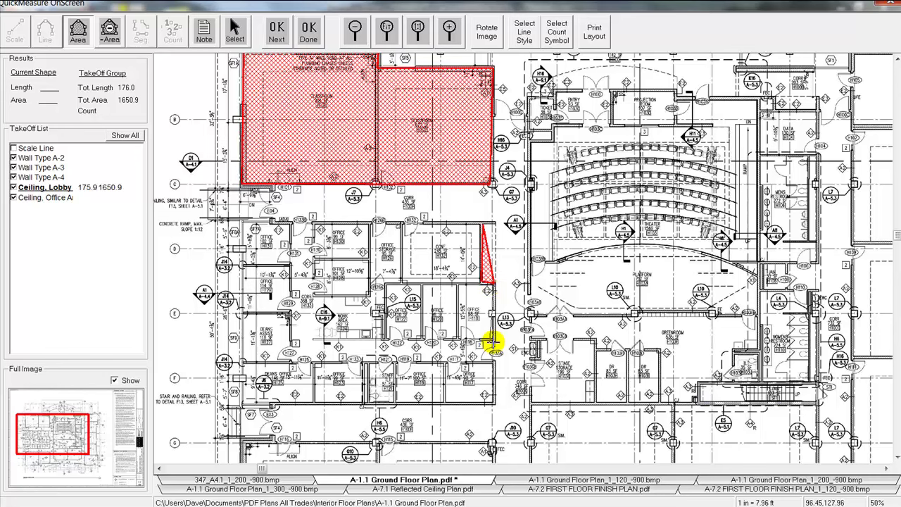
pyautogui.click(496, 342)
pyautogui.click(387, 340)
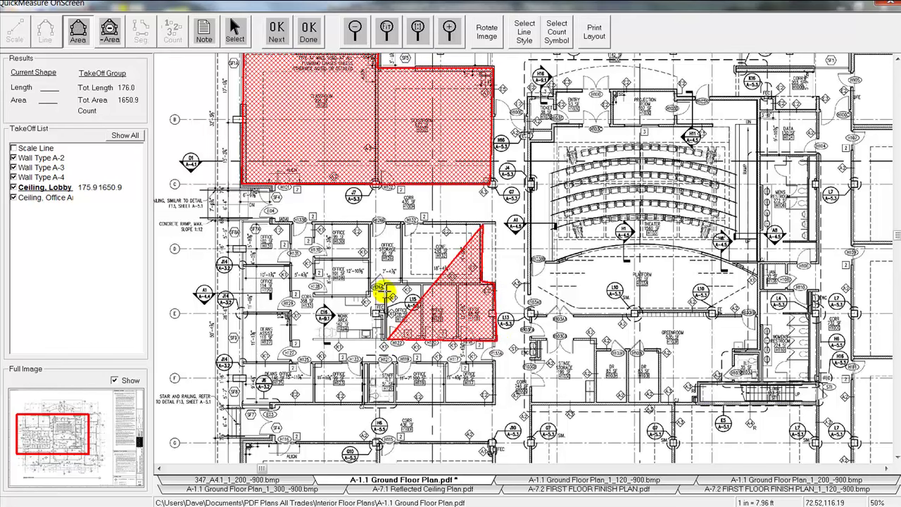
pyautogui.click(386, 286)
pyautogui.click(401, 285)
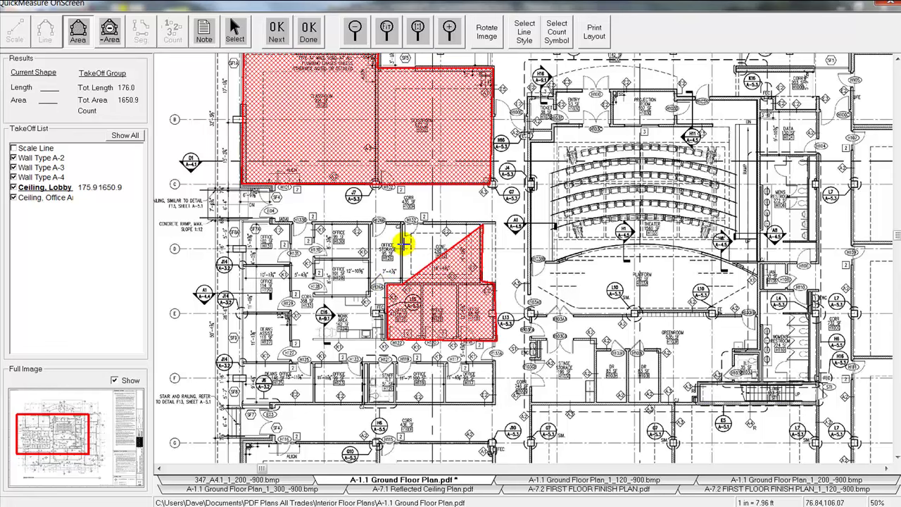
pyautogui.click(402, 222)
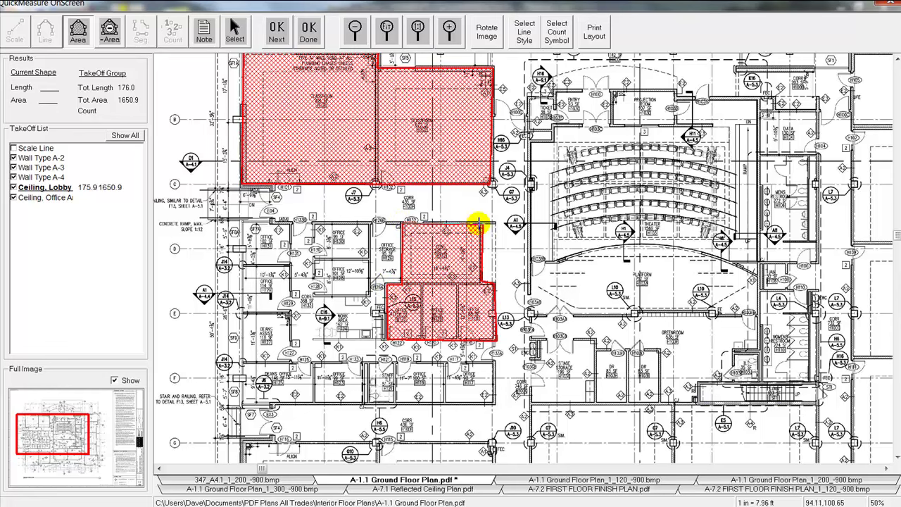
pyautogui.scroll(-2, 511, 228)
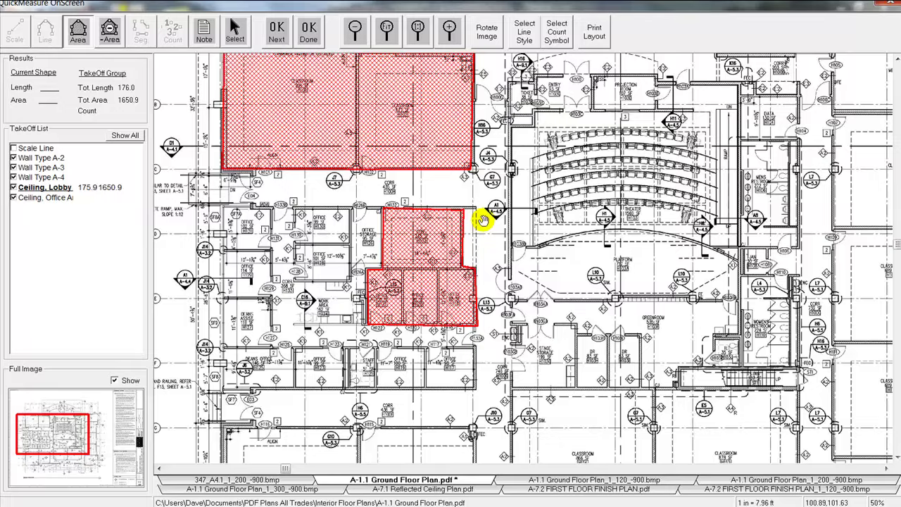
pyautogui.moveTo(548, 265); pyautogui.dragTo(350, 178)
pyautogui.click(347, 178)
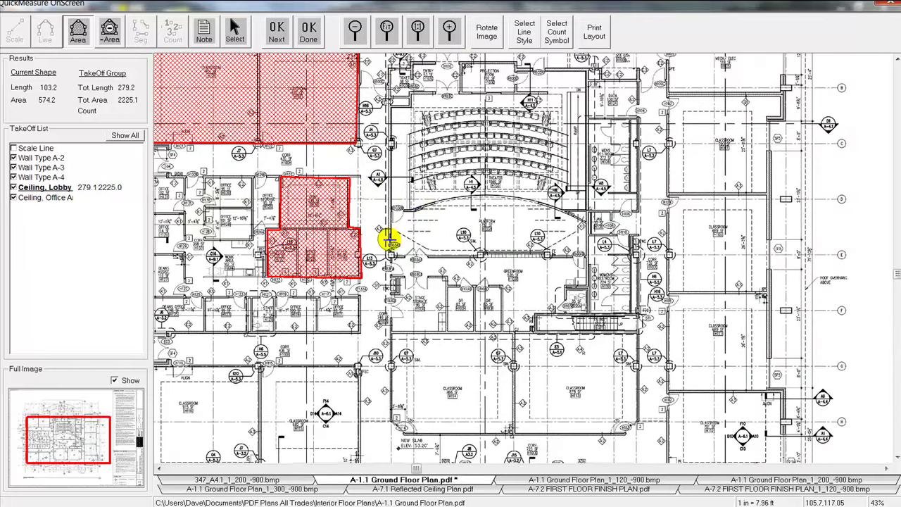
# - Trace a closed ceiling area around the theater platform, following its curved front edge with several short segments
pyautogui.click(391, 254)
pyautogui.click(584, 254)
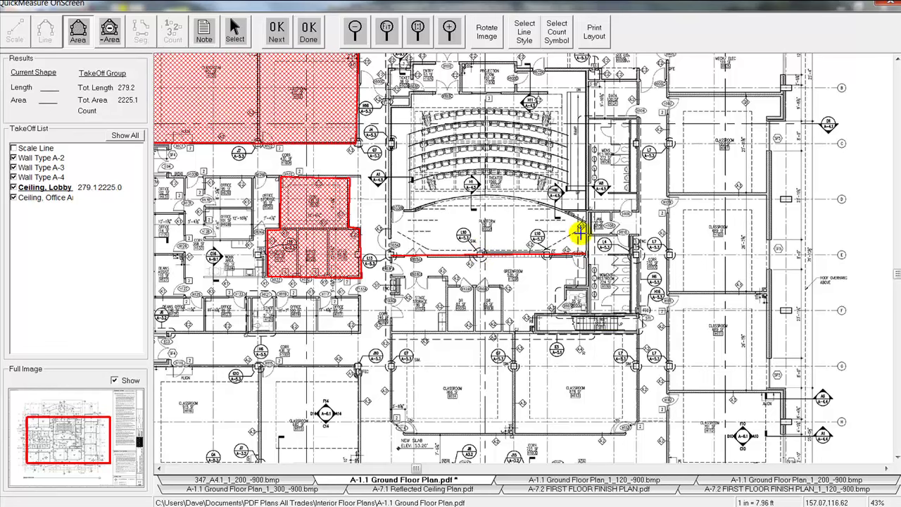
pyautogui.click(584, 224)
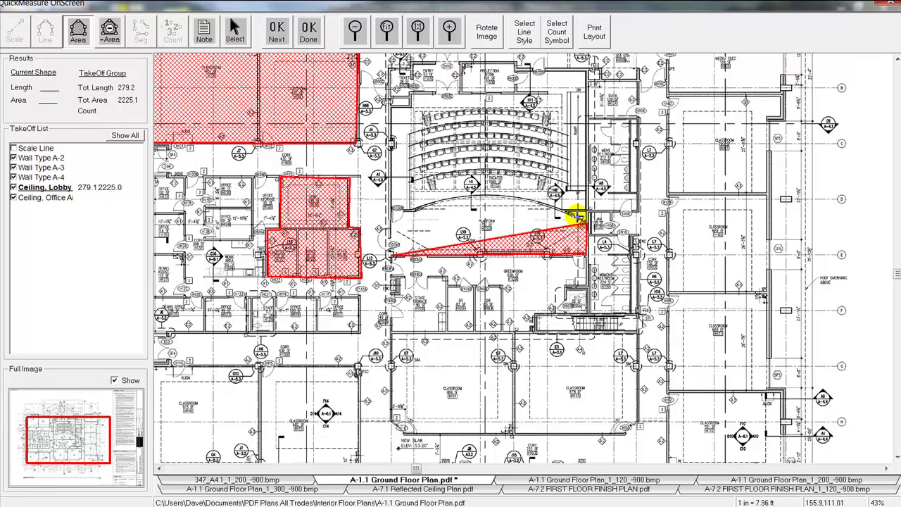
pyautogui.click(521, 199)
pyautogui.click(493, 193)
pyautogui.click(471, 193)
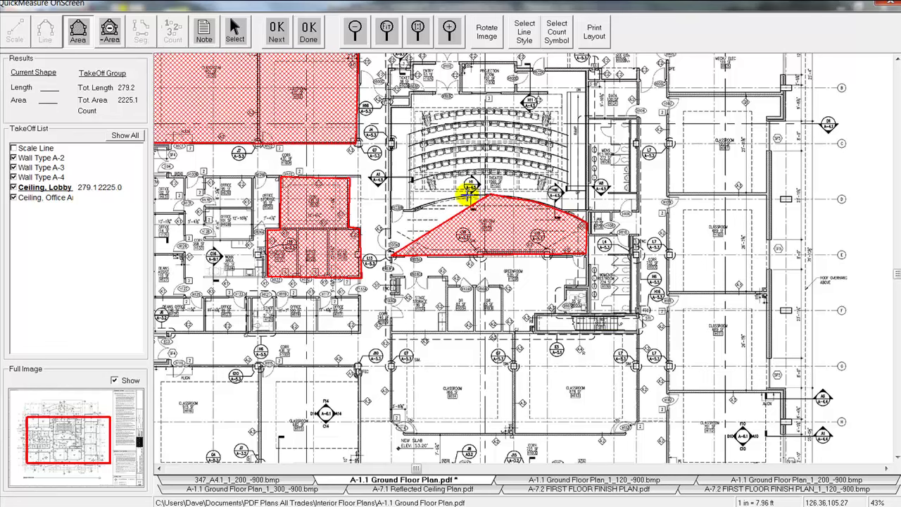
pyautogui.click(451, 197)
pyautogui.click(431, 200)
pyautogui.click(414, 205)
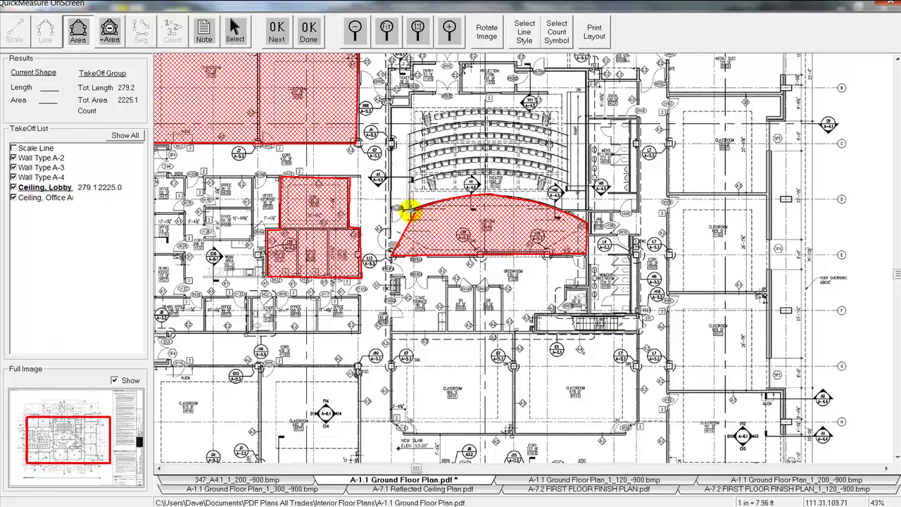
pyautogui.doubleClick(391, 209)
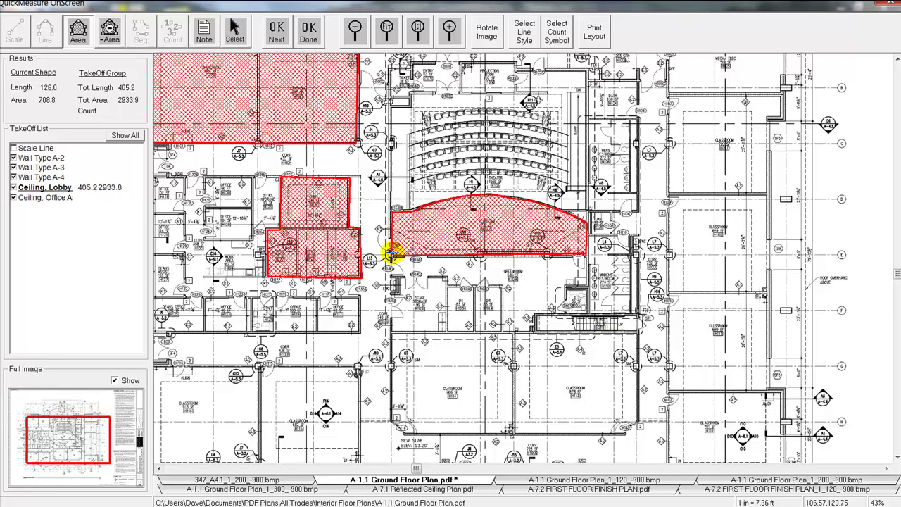
# - Trace a closed ceiling area around the Mech/Elec room and the classroom directly south of it, following the stepped east wall
pyautogui.scroll(-2, 535, 268)
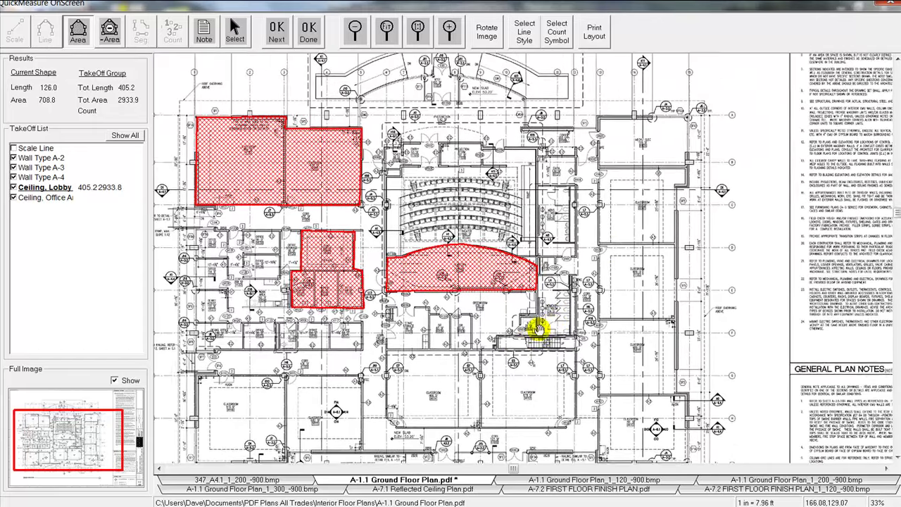
pyautogui.scroll(3, 539, 329)
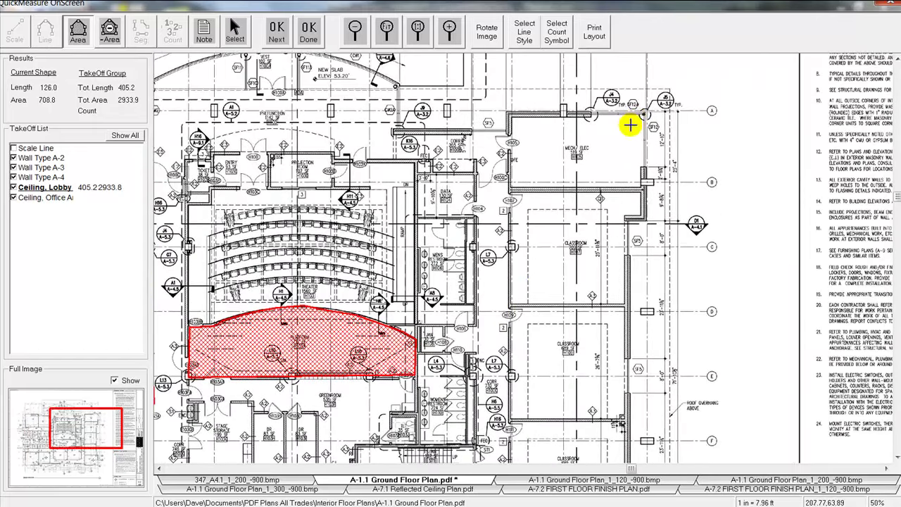
pyautogui.click(643, 113)
pyautogui.click(508, 113)
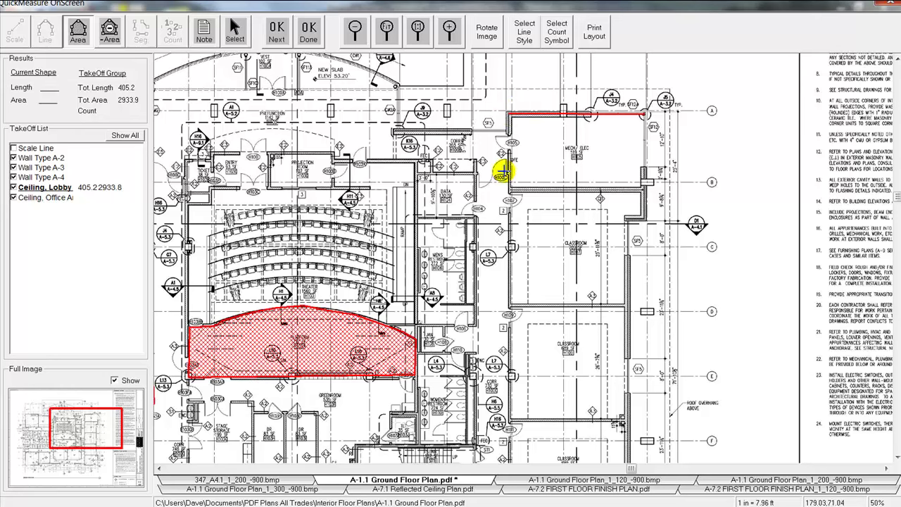
pyautogui.click(510, 307)
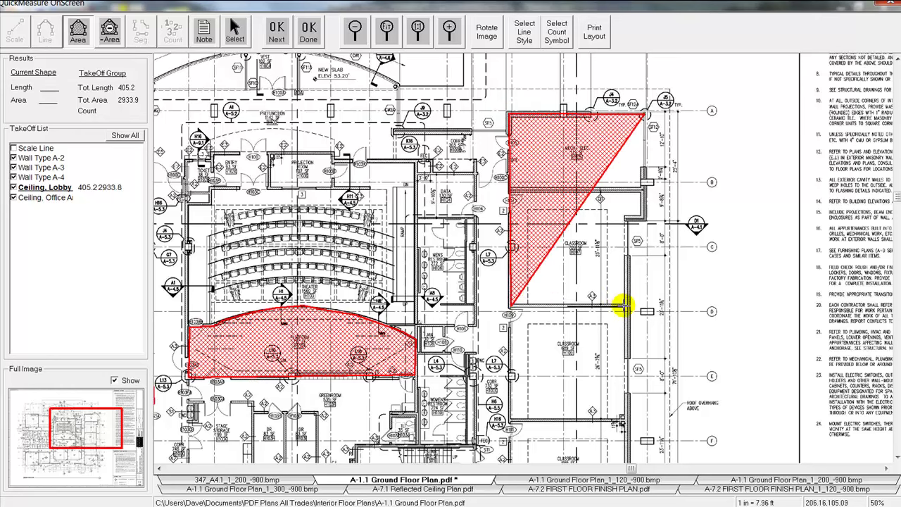
pyautogui.click(624, 307)
pyautogui.click(625, 218)
pyautogui.click(645, 217)
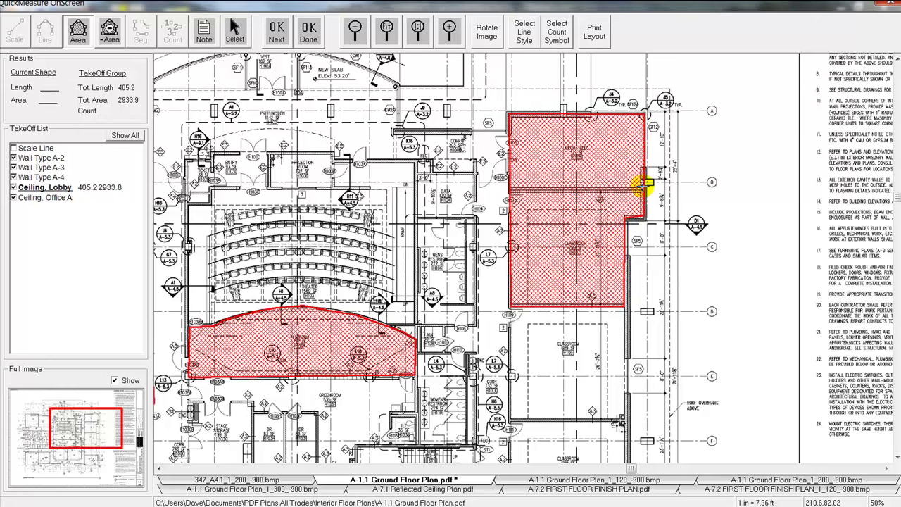
pyautogui.doubleClick(647, 112)
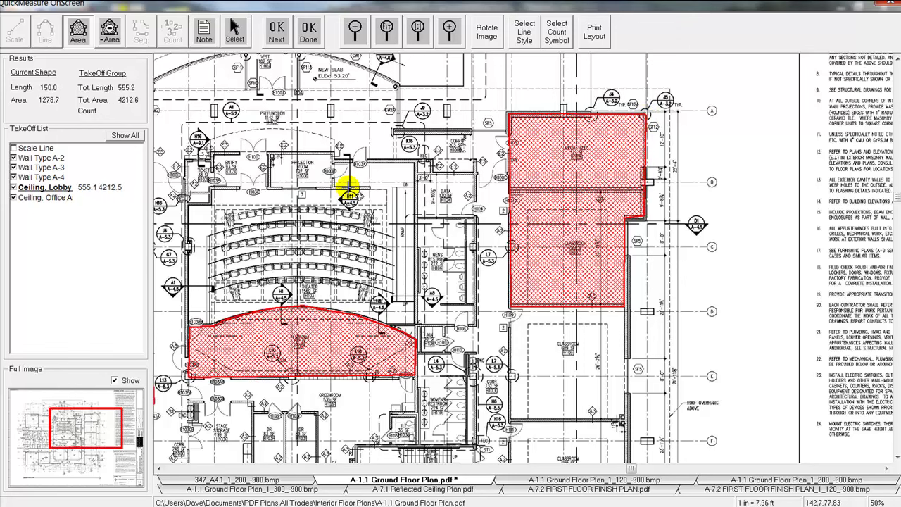
# - Finish the Ceiling, Lobby take-off and send its total area to the drywall spreadsheet
pyautogui.scroll(-2, 348, 186)
pyautogui.scroll(1, 349, 187)
pyautogui.moveTo(349, 187); pyautogui.dragTo(486, 166)
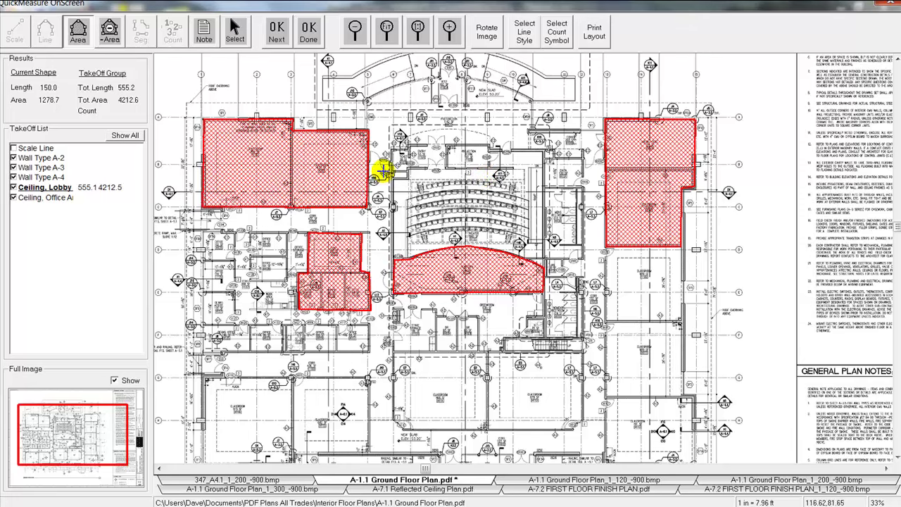
pyautogui.click(308, 31)
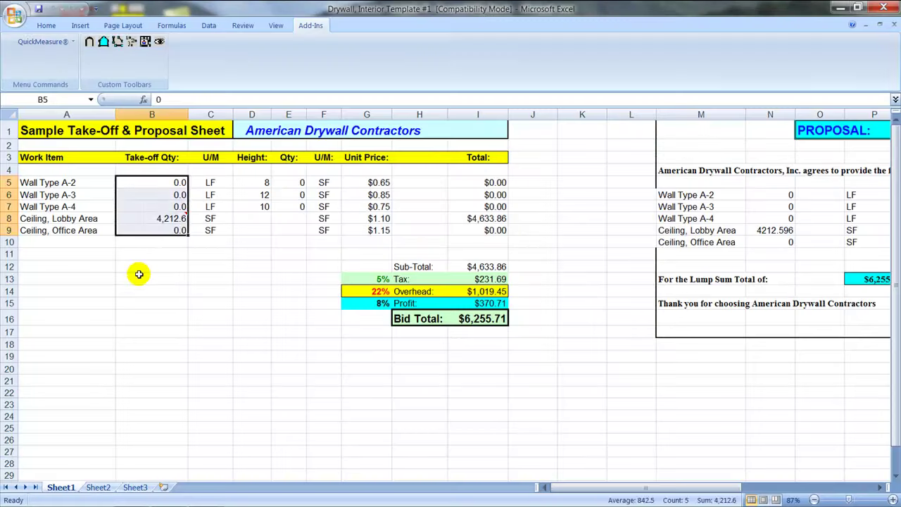
# - Review the stored take-off behind the Ceiling, Lobby Area quantity in cell B8 on the plan and return to the spreadsheet
pyautogui.click(138, 273)
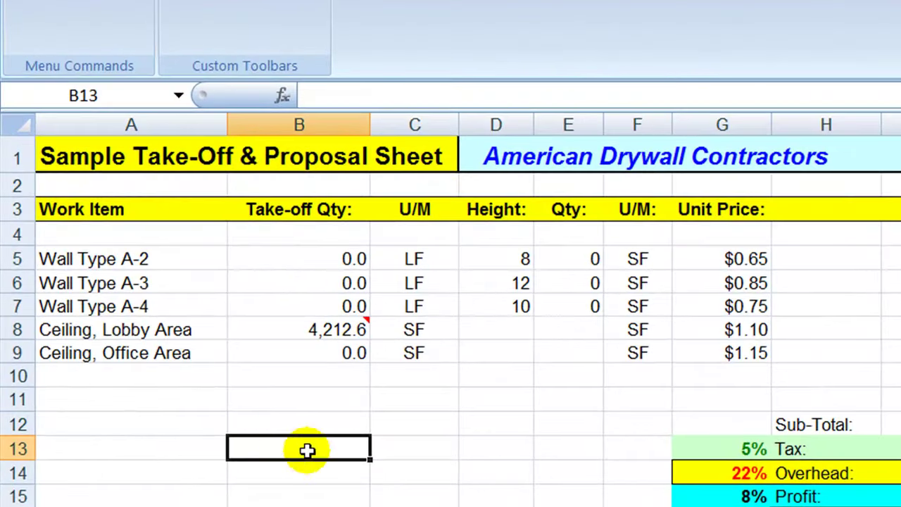
pyautogui.click(340, 330)
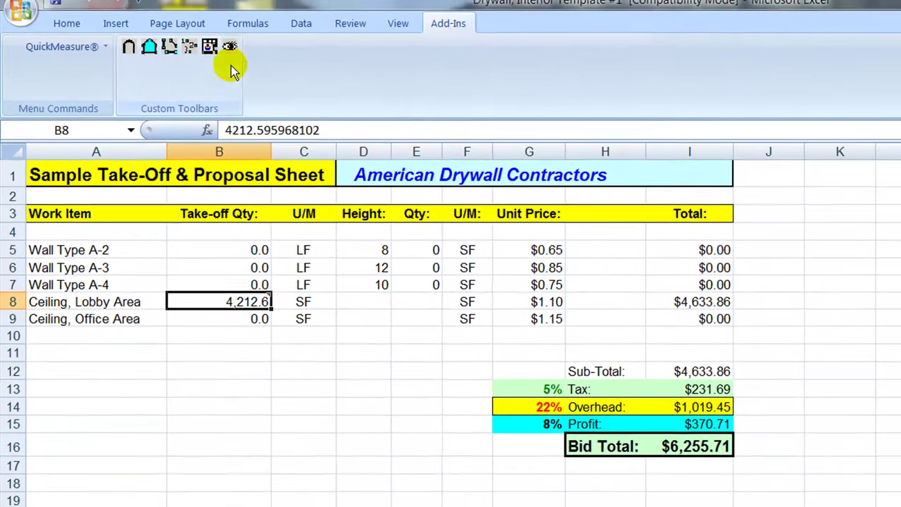
pyautogui.click(227, 47)
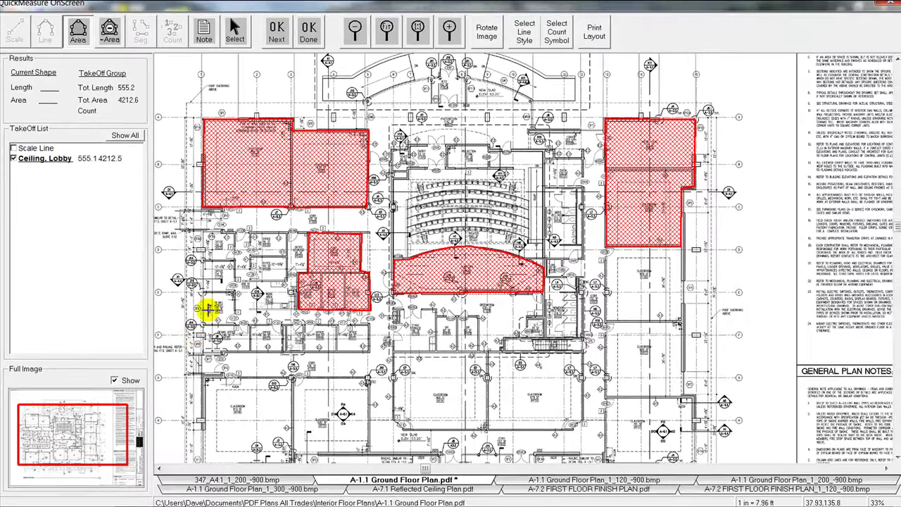
pyautogui.click(308, 32)
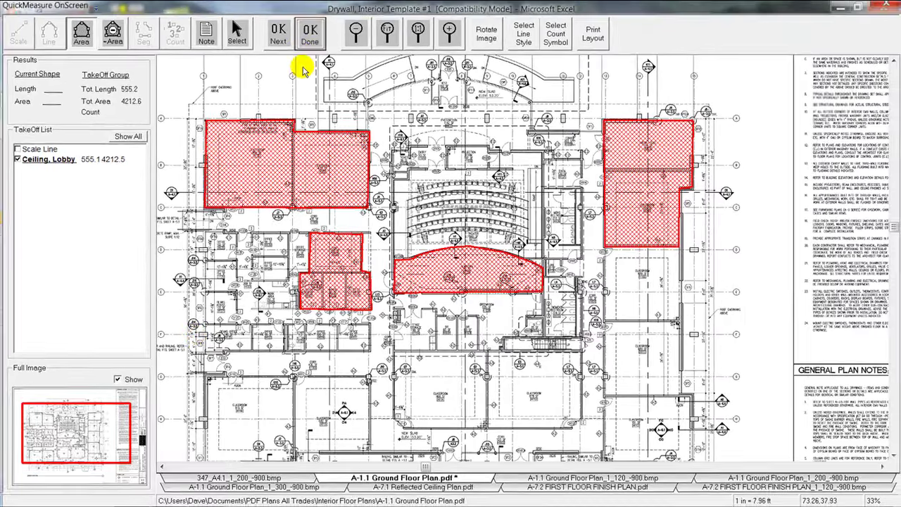
# - Start a segment take-off for quantities B5:B9 and assign Line Style 25 to the Wall Type A-2 item
pyautogui.moveTo(167, 184); pyautogui.dragTo(168, 231)
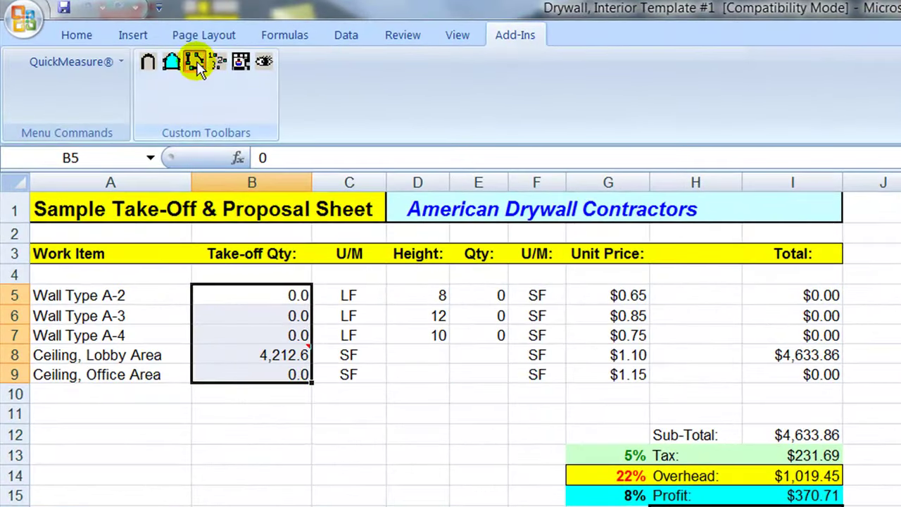
pyautogui.click(196, 63)
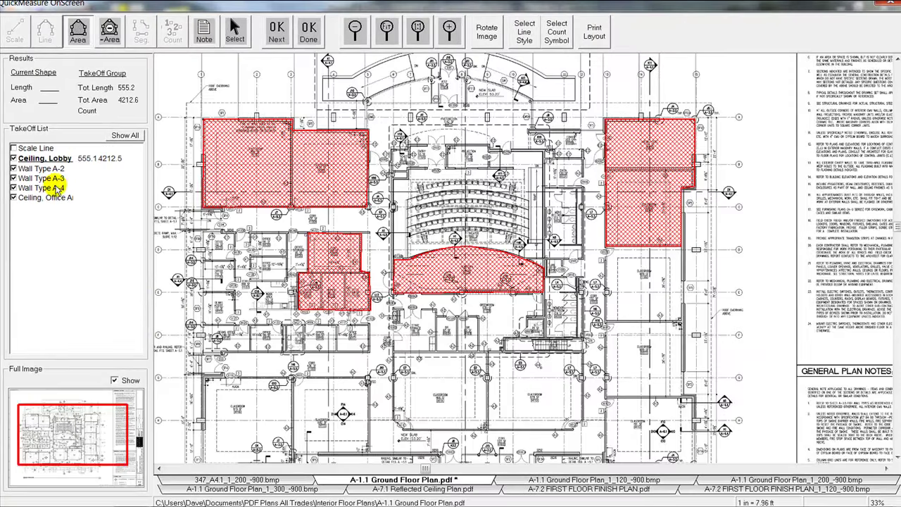
pyautogui.click(57, 169)
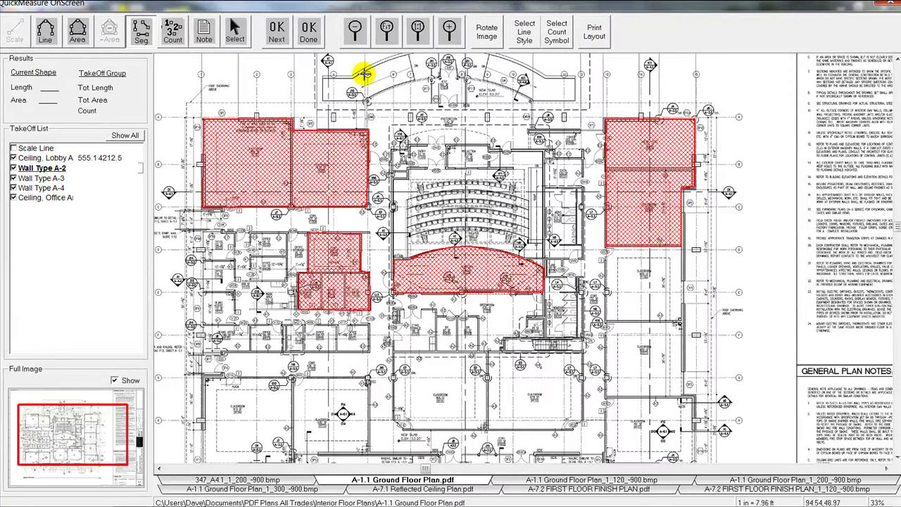
pyautogui.click(516, 34)
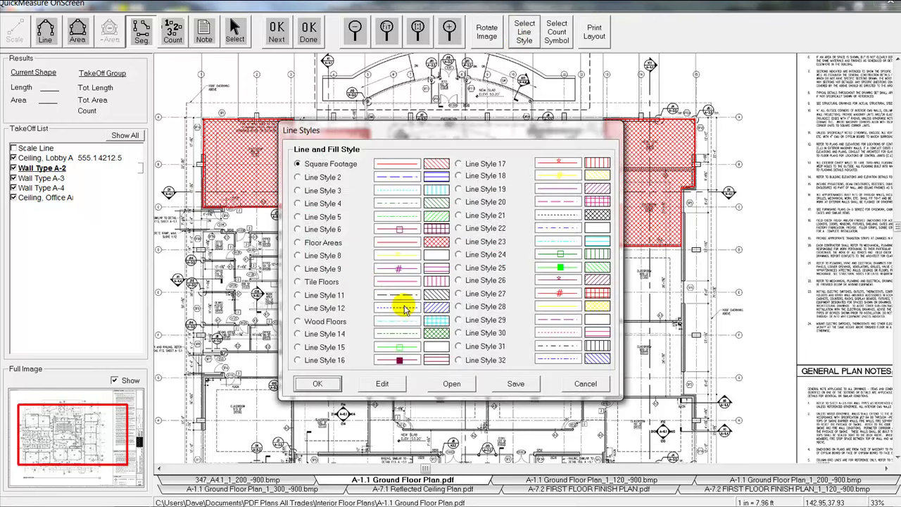
pyautogui.click(459, 268)
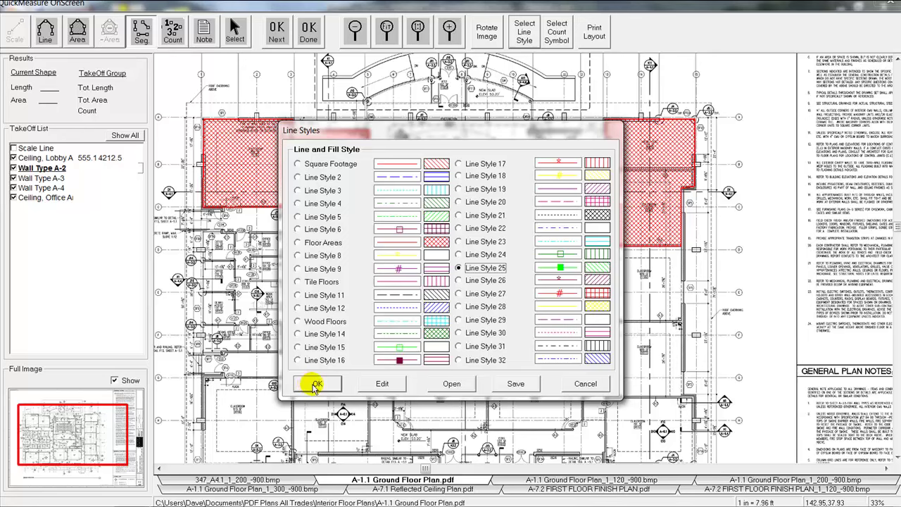
pyautogui.click(315, 384)
# - Measure the Wall Type A-2 segments along the corridor walls north of classrooms H116 and H115
pyautogui.scroll(-3, 391, 286)
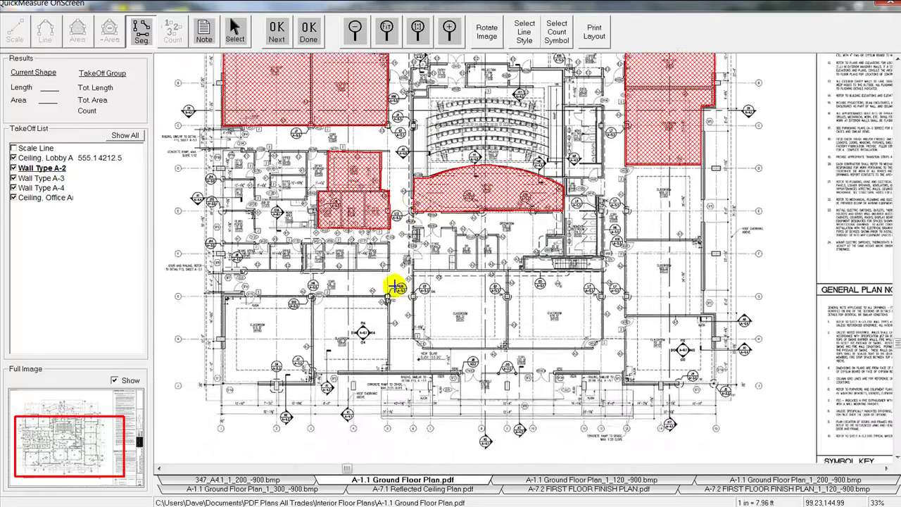
pyautogui.scroll(5, 396, 286)
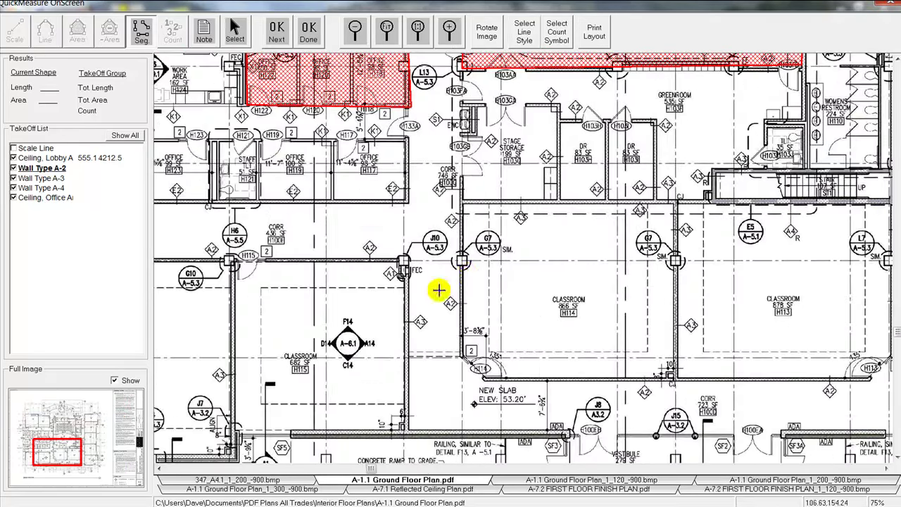
pyautogui.moveTo(439, 290); pyautogui.dragTo(570, 237)
pyautogui.moveTo(473, 284); pyautogui.dragTo(534, 269)
pyautogui.click(293, 207)
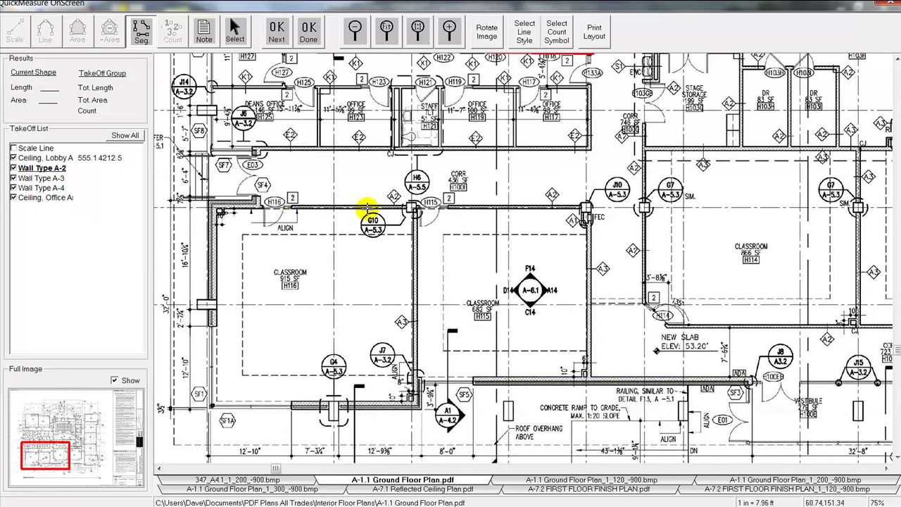
pyautogui.click(414, 208)
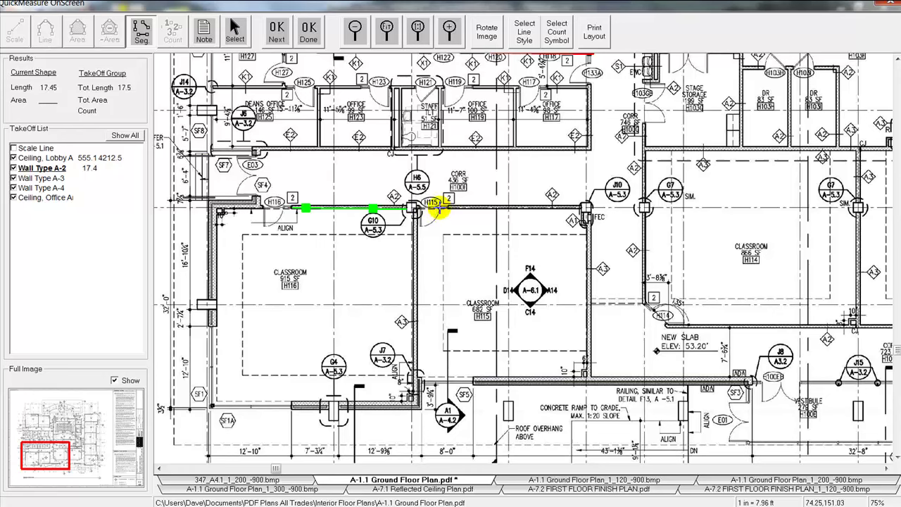
pyautogui.click(584, 209)
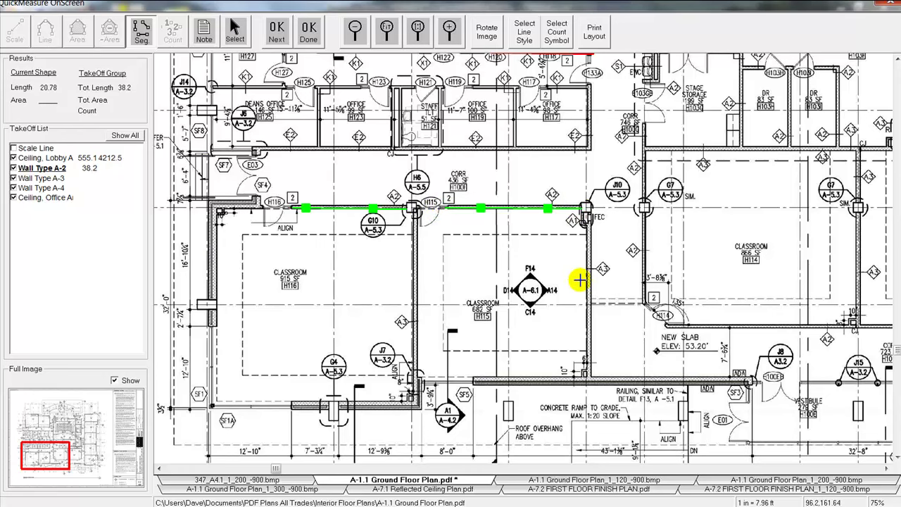
# - Measure the Wall Type A-2 segments along the west wall of classroom H114 and the south wall of classrooms H114 and H113
pyautogui.moveTo(601, 288); pyautogui.dragTo(427, 300)
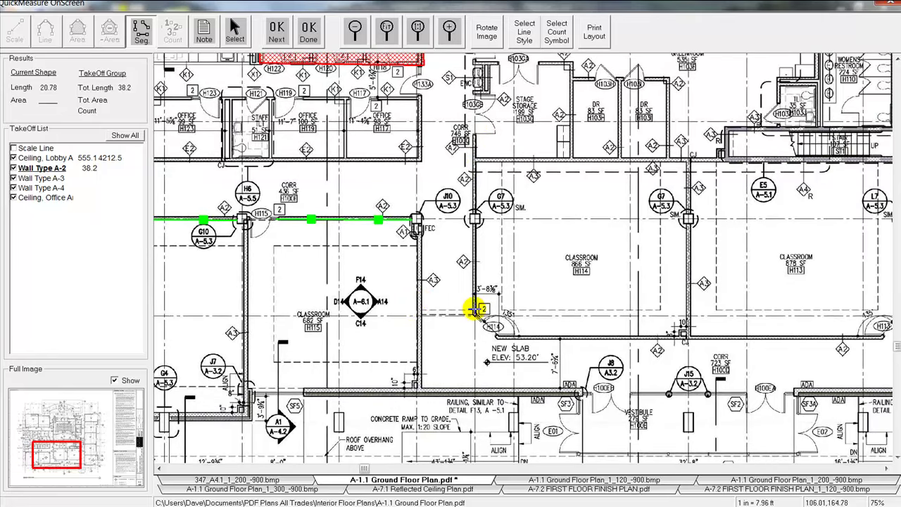
pyautogui.click(476, 312)
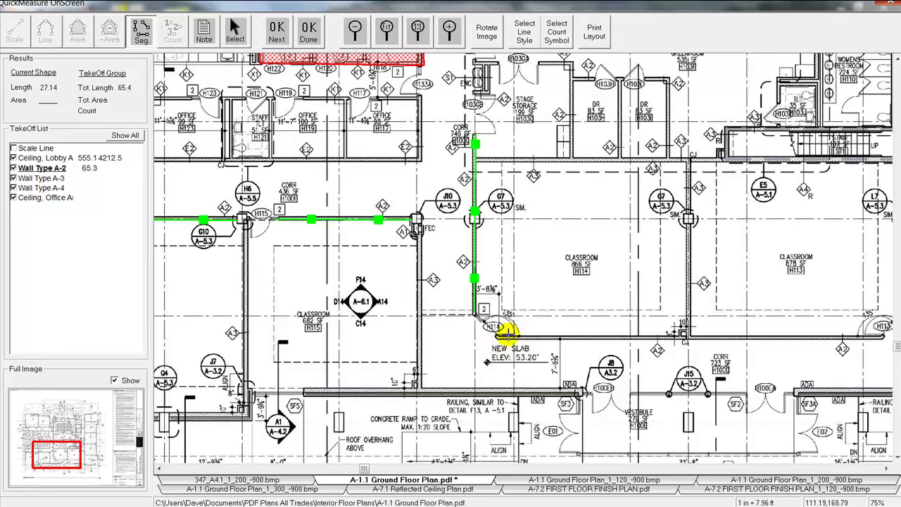
pyautogui.click(883, 335)
# - Measure the Wall Type A-2 segments along the corridor-side walls of classrooms H111 and H112
pyautogui.moveTo(775, 255); pyautogui.dragTo(674, 326)
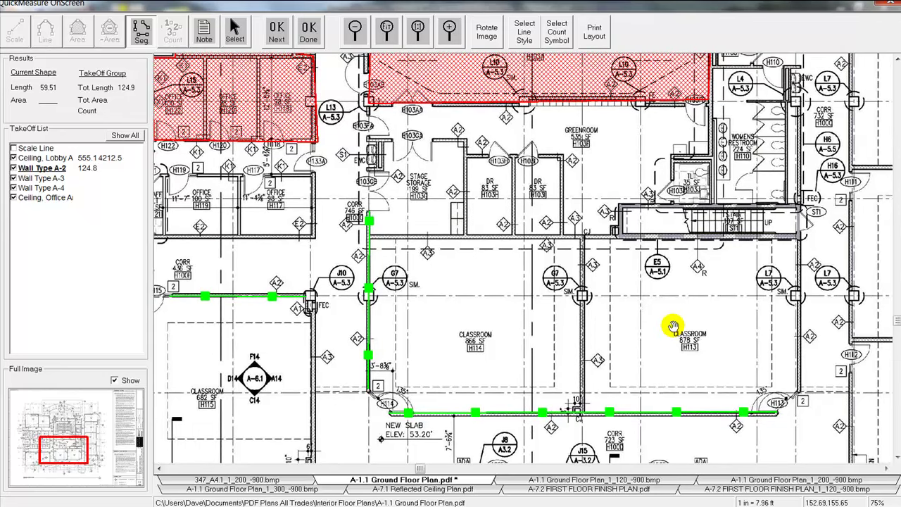
pyautogui.moveTo(709, 302); pyautogui.dragTo(413, 306)
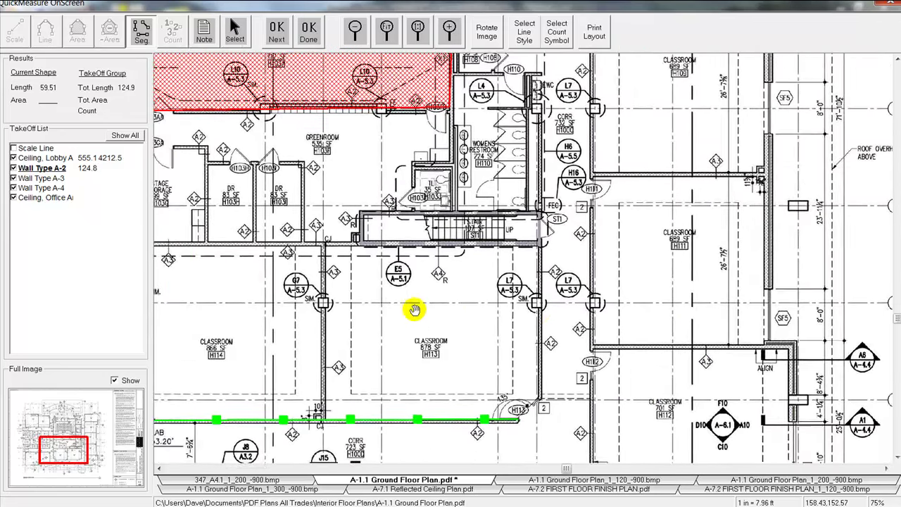
pyautogui.moveTo(598, 296); pyautogui.dragTo(577, 293)
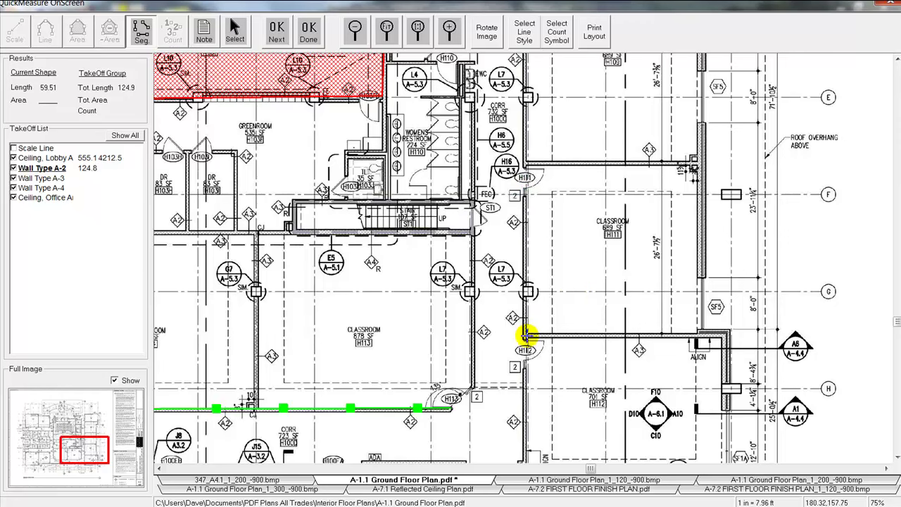
pyautogui.click(526, 335)
pyautogui.scroll(-3, 572, 282)
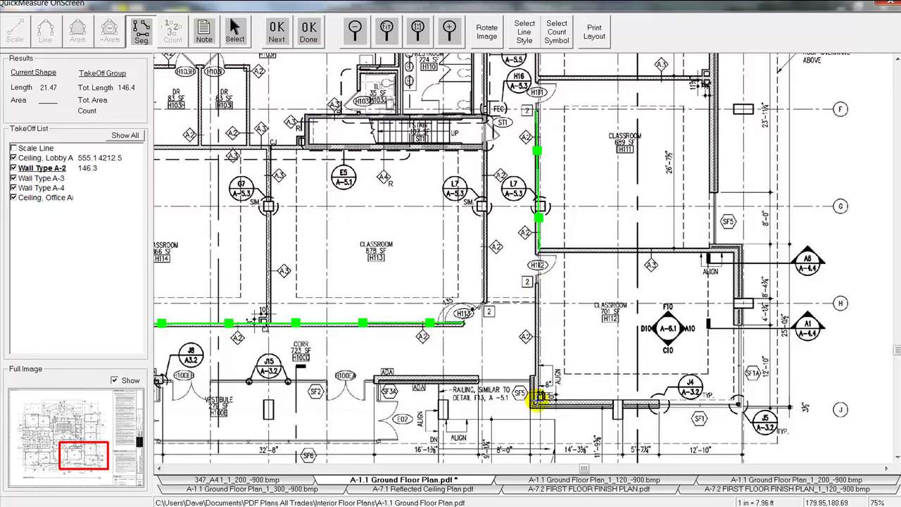
pyautogui.click(558, 365)
# - Measure the Wall Type A-2 segments along the corridor-side walls of the two classrooms north of H111
pyautogui.scroll(6, 571, 303)
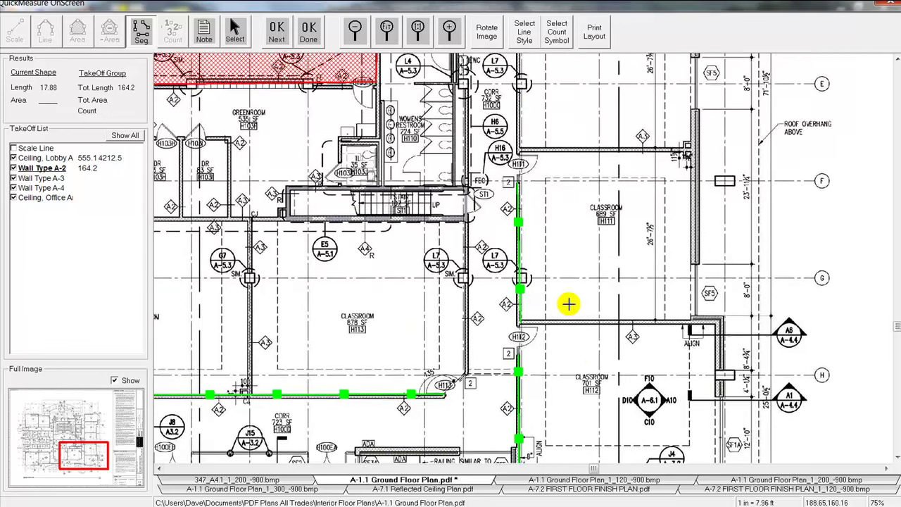
pyautogui.scroll(1, 559, 314)
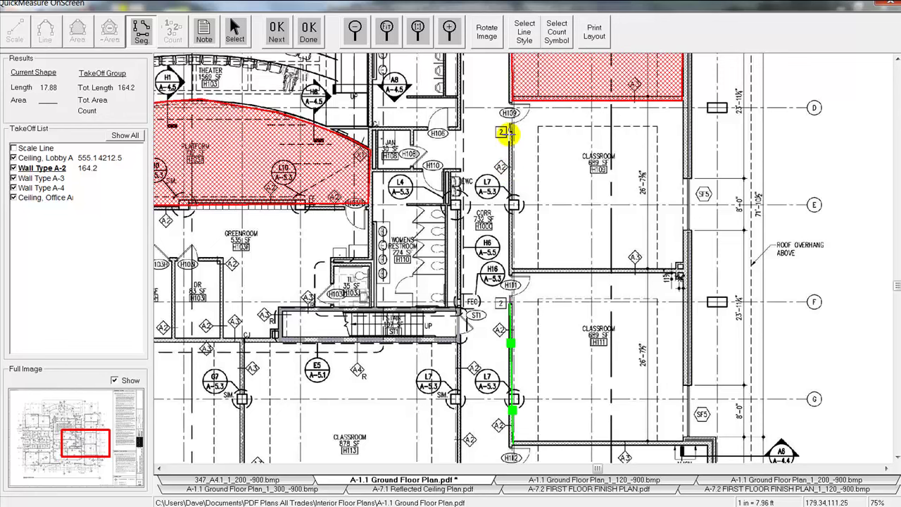
pyautogui.click(508, 133)
pyautogui.click(509, 271)
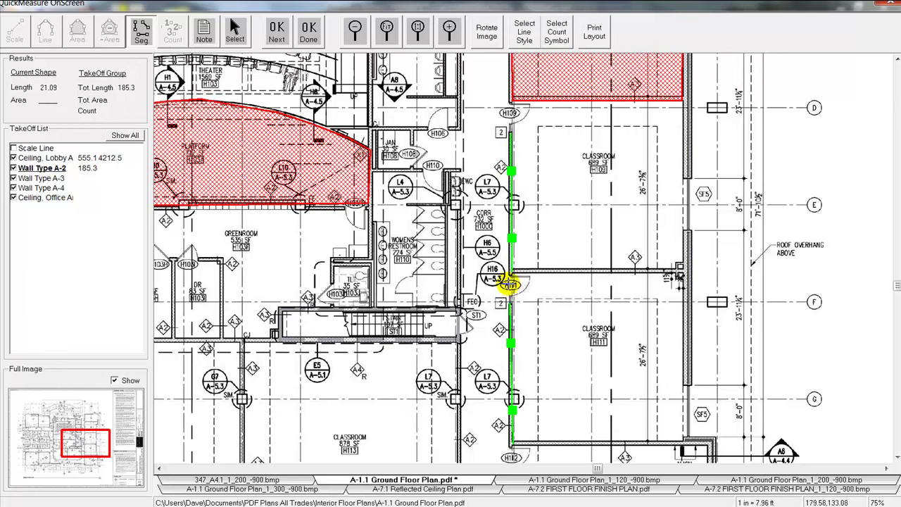
pyautogui.scroll(4, 575, 238)
pyautogui.scroll(-1, 581, 277)
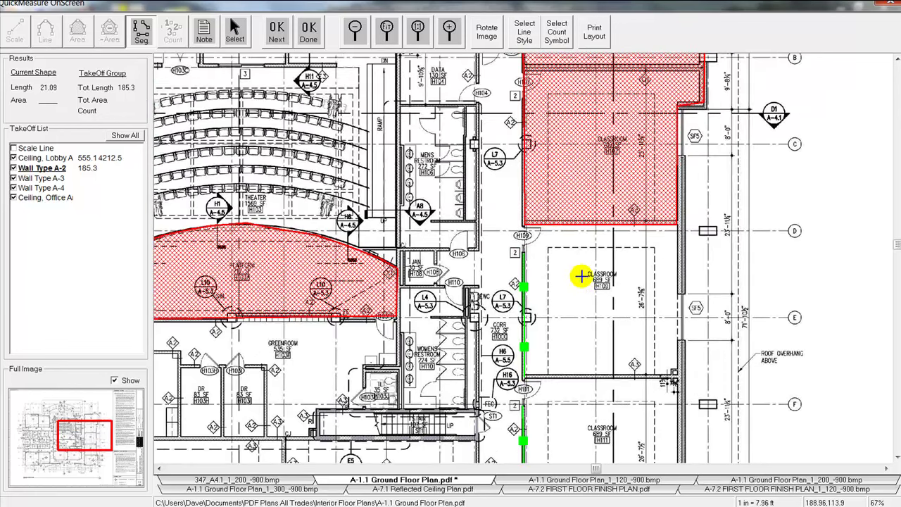
pyautogui.scroll(1, 548, 198)
pyautogui.click(521, 252)
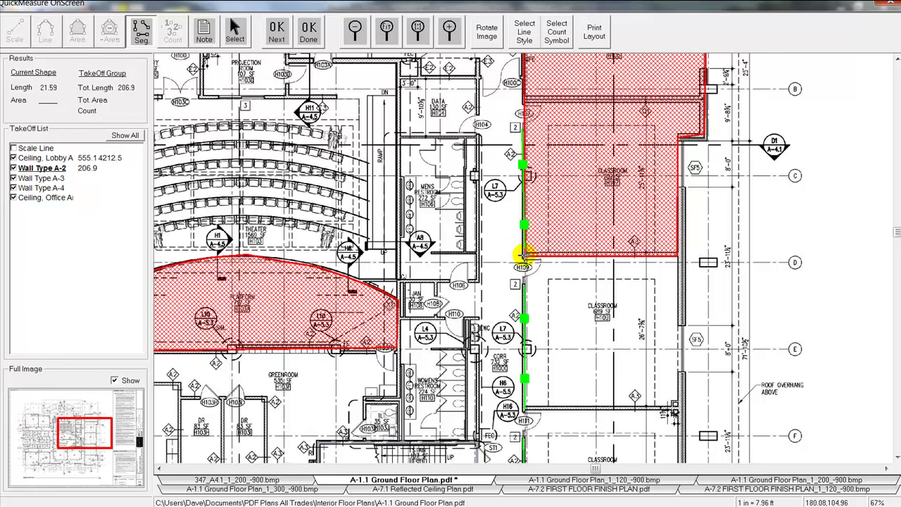
pyautogui.scroll(-4, 490, 249)
pyautogui.moveTo(514, 241); pyautogui.dragTo(613, 191)
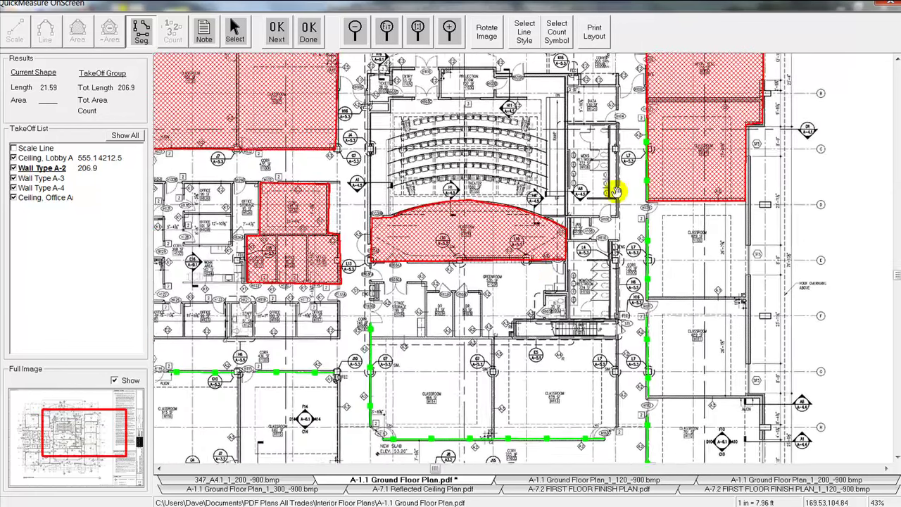